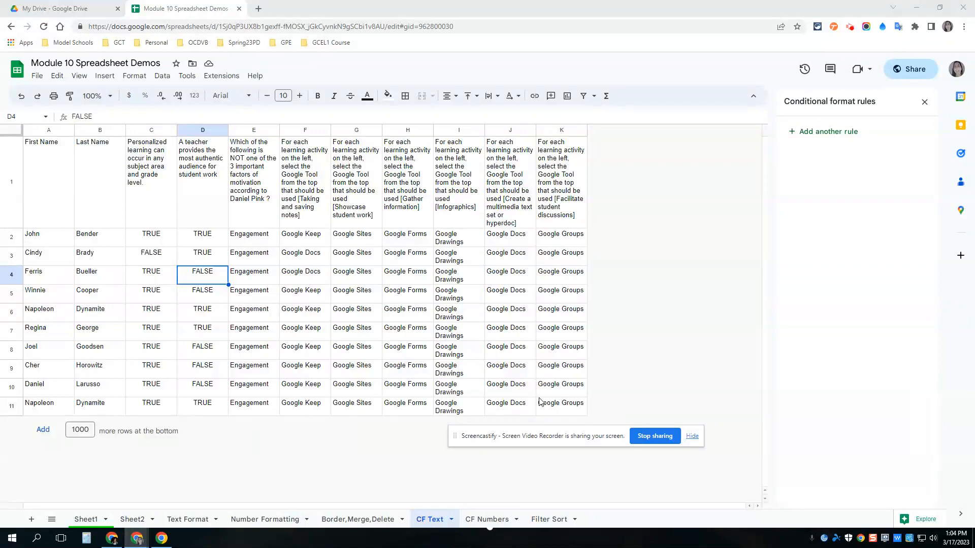
Step: Look through the question headings in row 1 of the CF Text sheet, starting from C1
left_click_drag(550, 431, 583, 446)
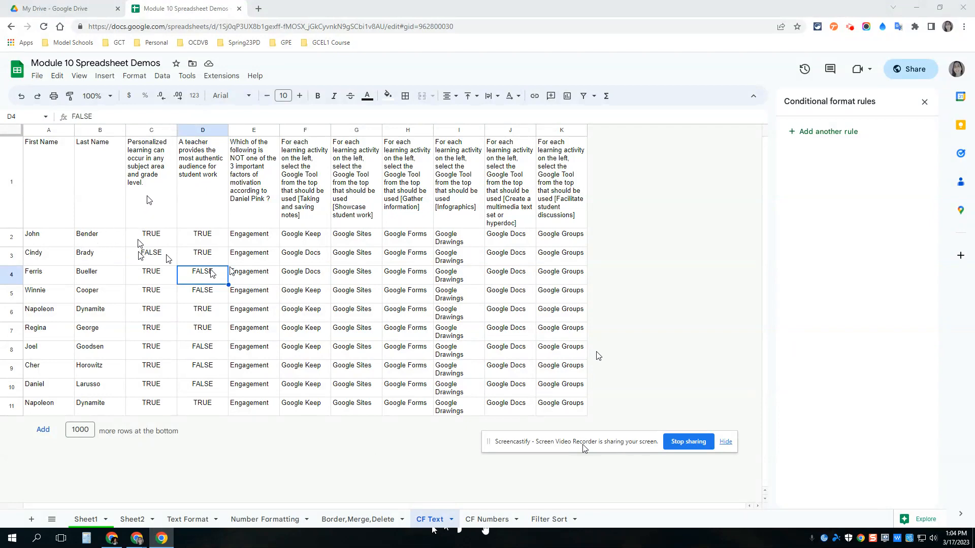
left_click(151, 219)
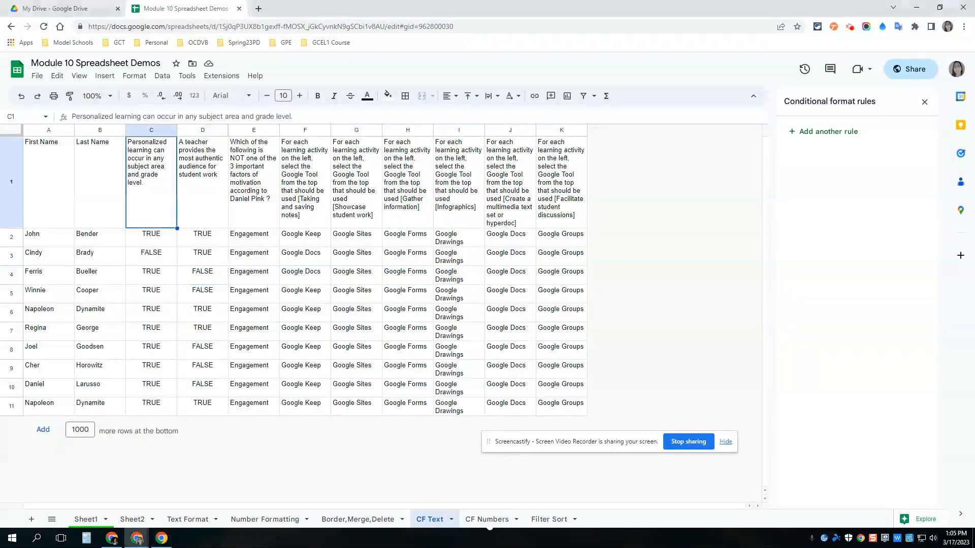
key("Right")
key("Right")
key("Right")
key("Right")
key("Right")
Step: Look through the first student's responses across row 2, from A2 to the Infographics column
left_click(47, 242)
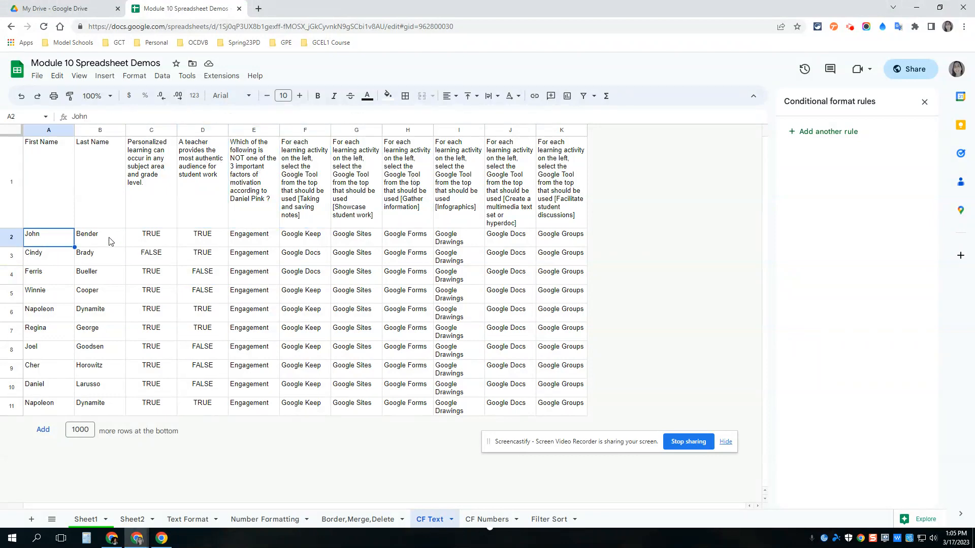
key("Right")
key("Right")
key("Right")
key("Right")
key("Right")
key("Right")
key("Right")
key("Right")
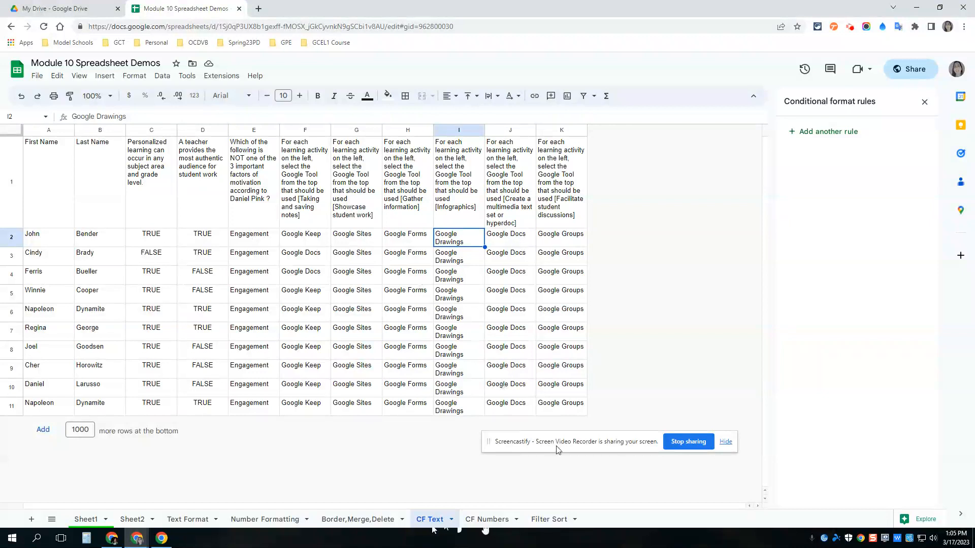
left_click_drag(557, 445, 560, 472)
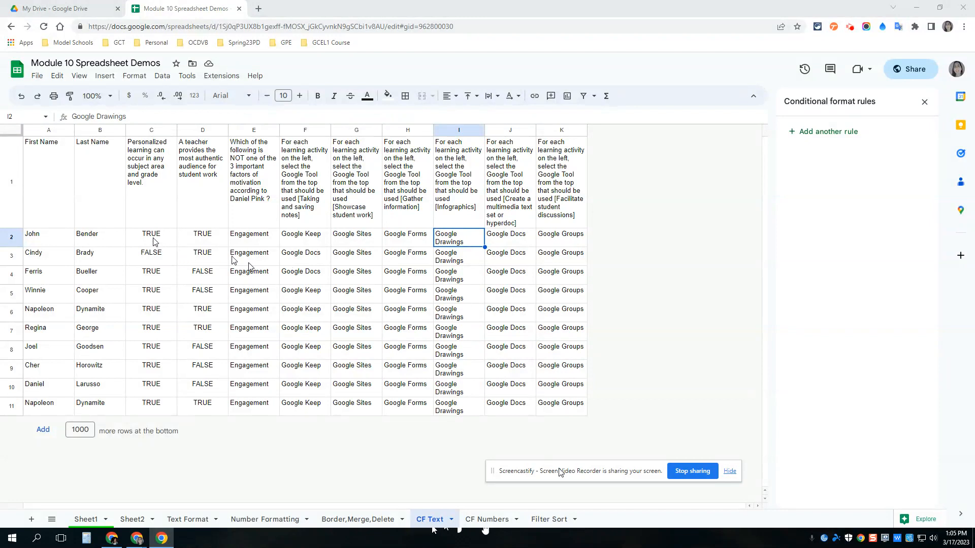
Step: Add a conditional formatting rule to C2:C11 that fills cells red when the text is exactly FALSE
left_click_drag(153, 239, 148, 405)
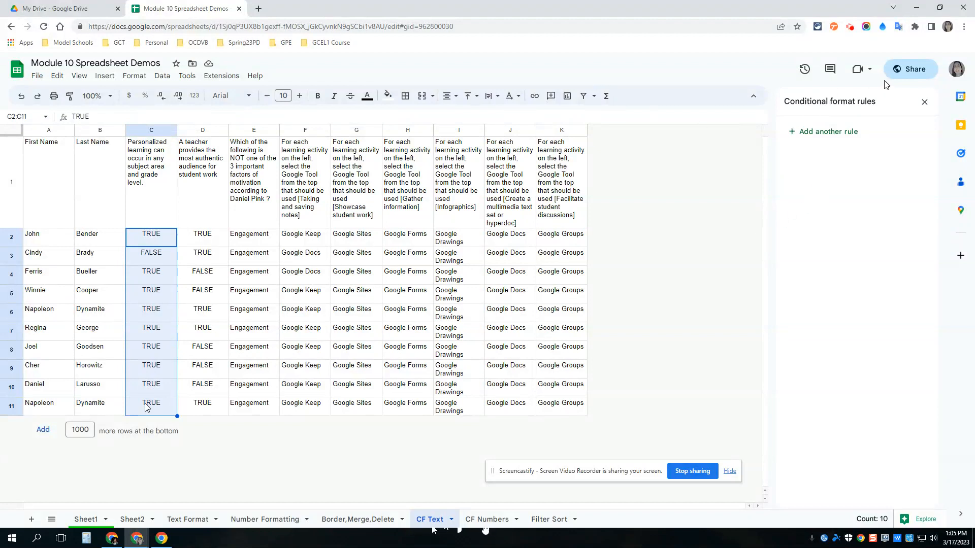
left_click(925, 102)
left_click(133, 77)
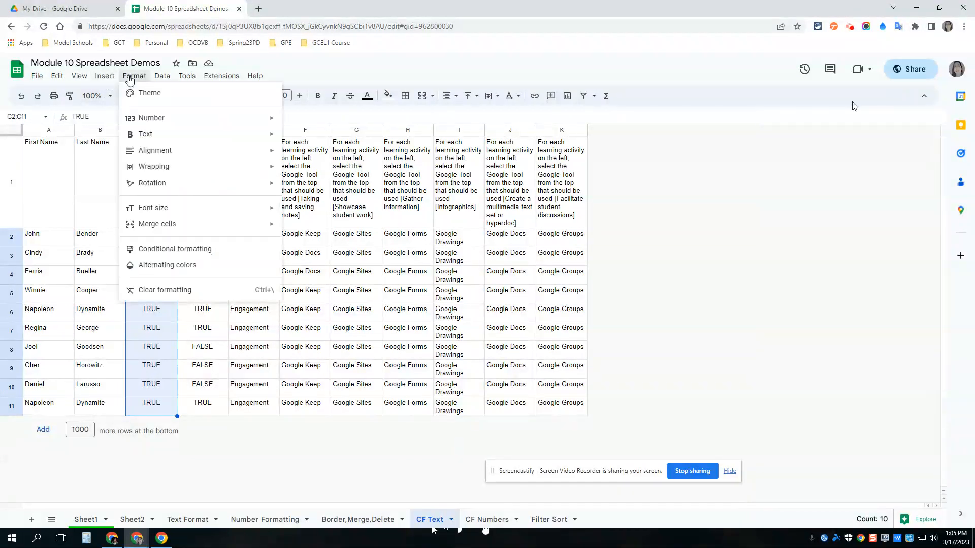
left_click(171, 250)
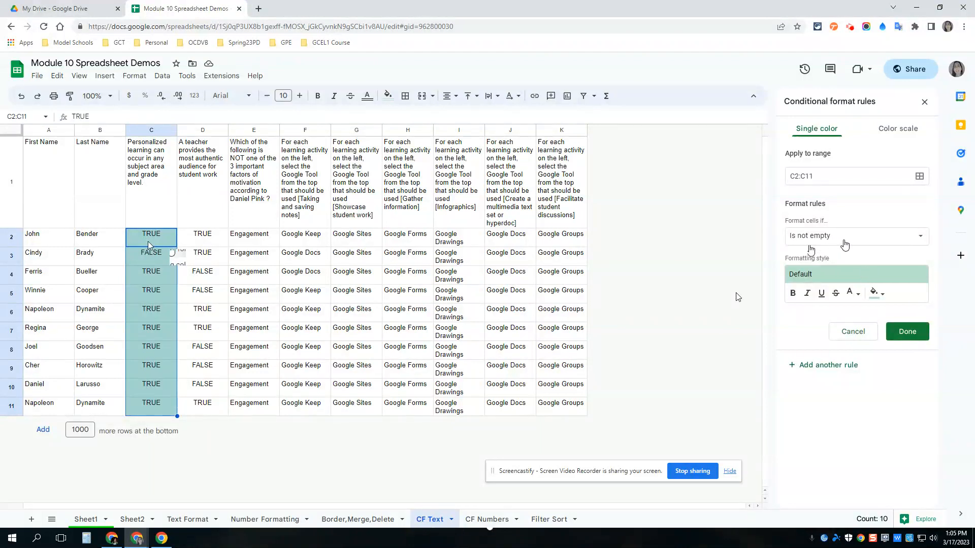
left_click(852, 239)
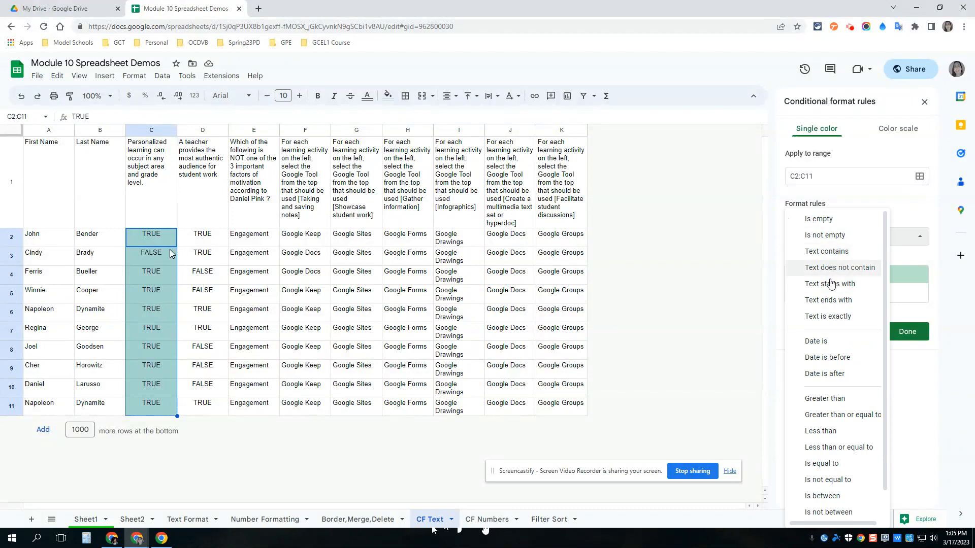
left_click(828, 316)
left_click(819, 263)
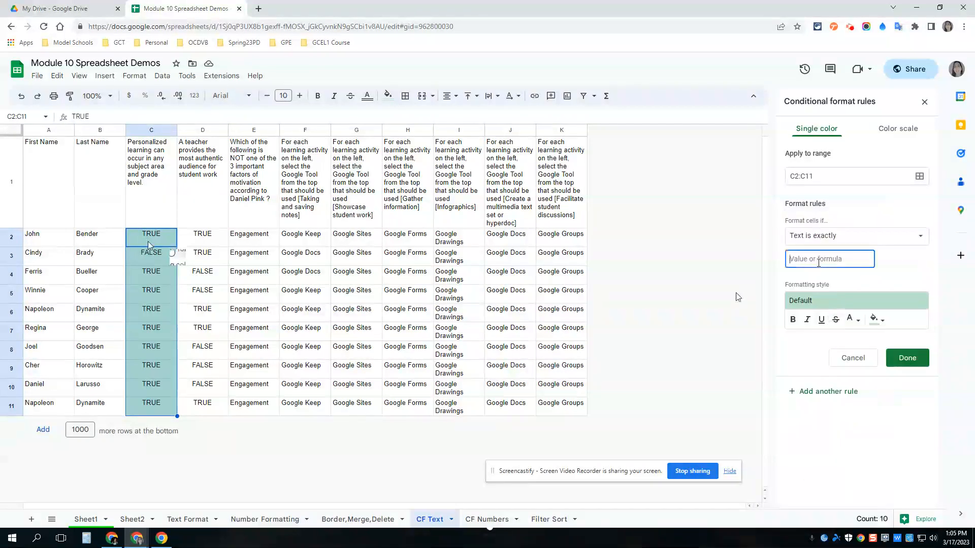
type("FALSE")
left_click(877, 319)
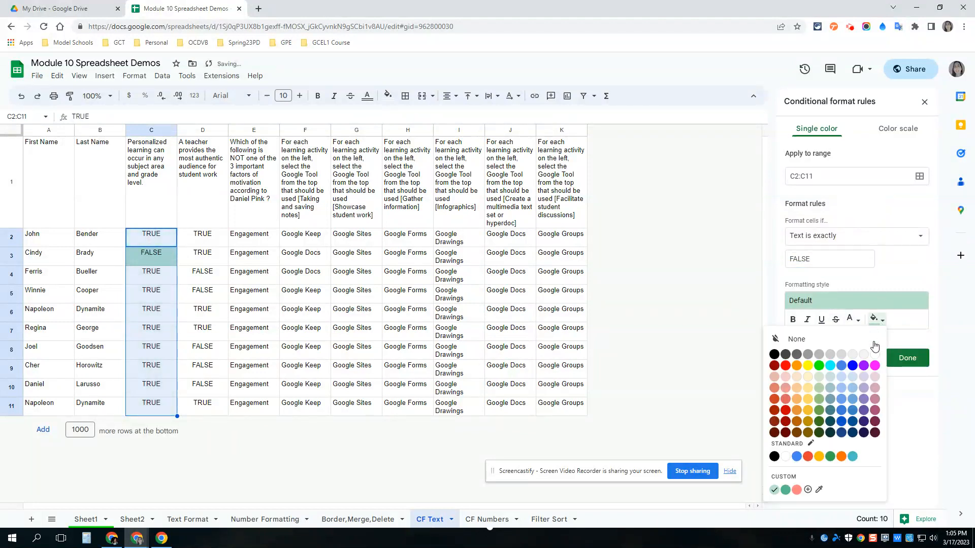
left_click(786, 366)
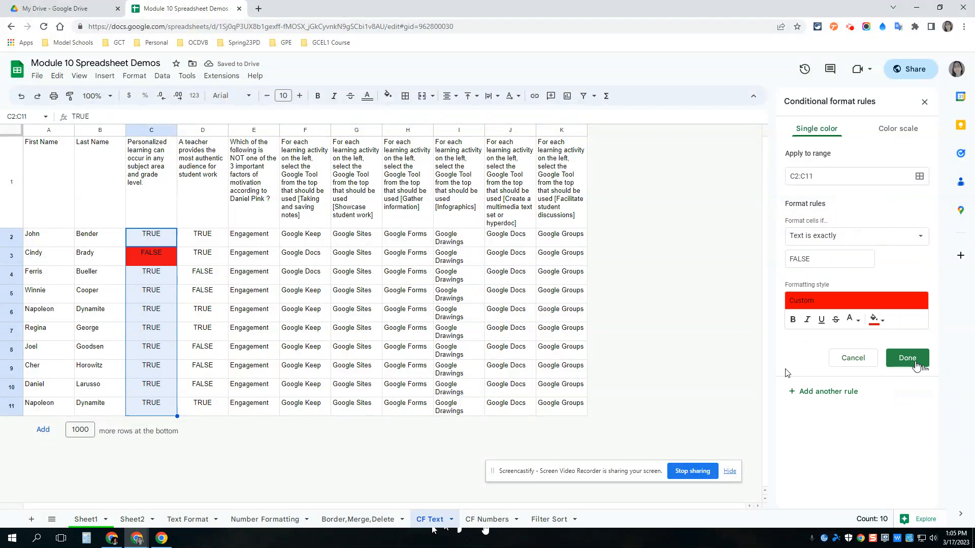
left_click(917, 365)
Step: Add another conditional formatting rule to C2:C11 that fills cells green when the text is exactly TRUE
left_click(828, 171)
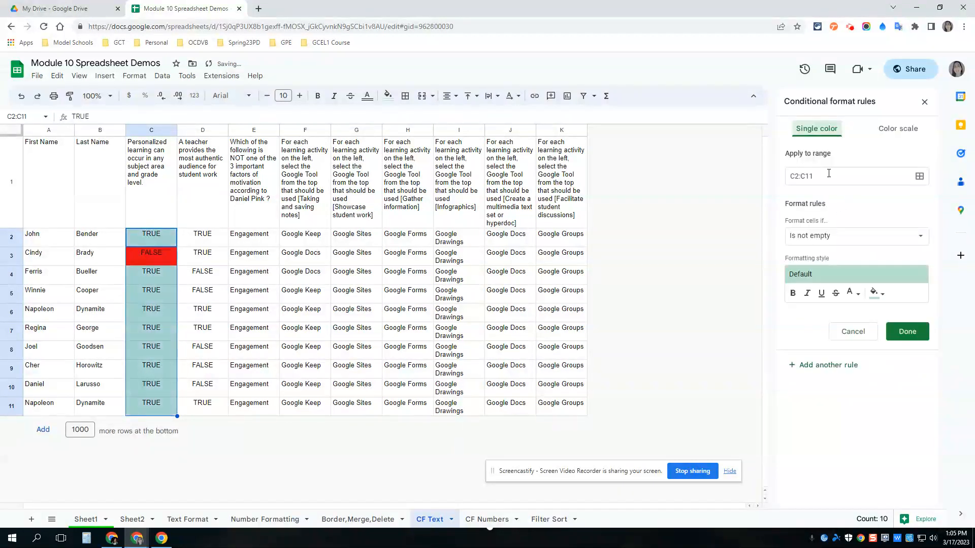
left_click(823, 237)
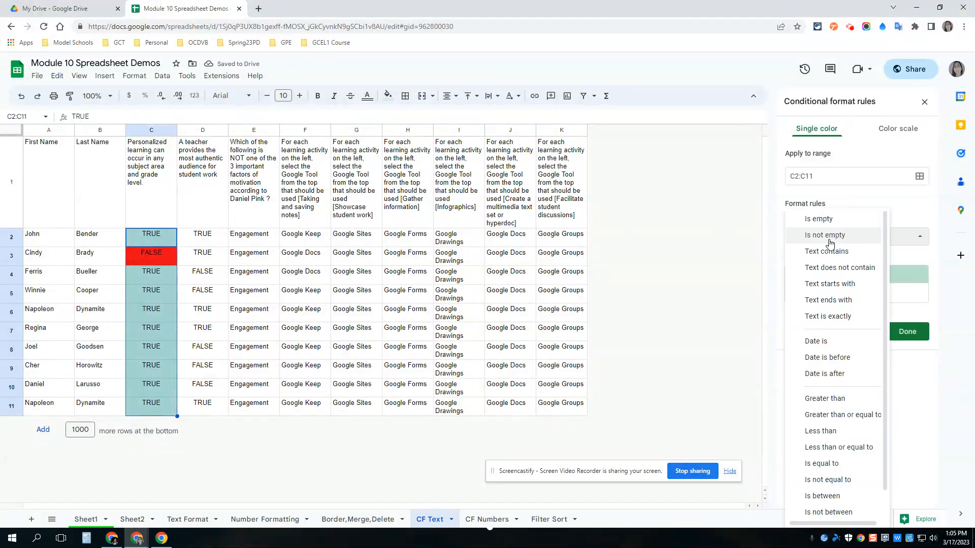
left_click(833, 319)
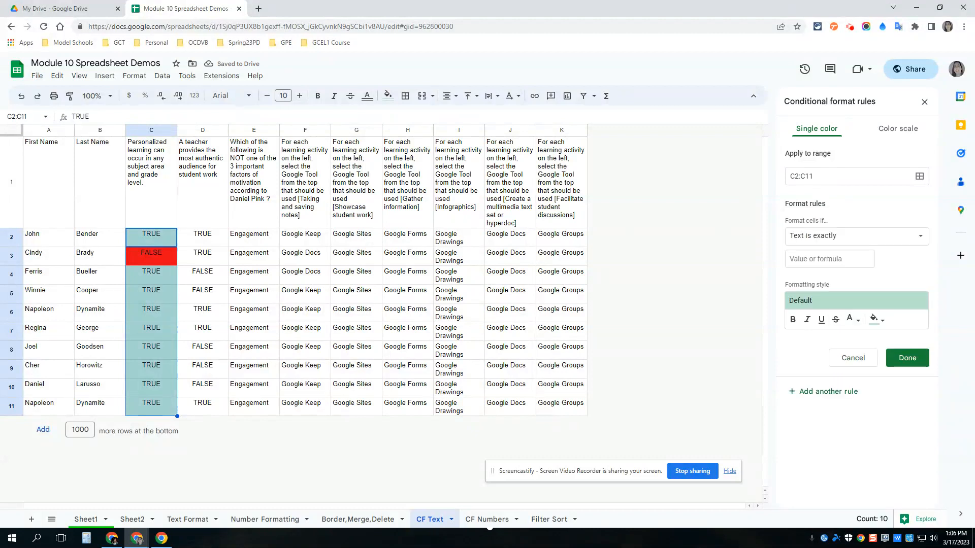
left_click(840, 262)
type("TRU")
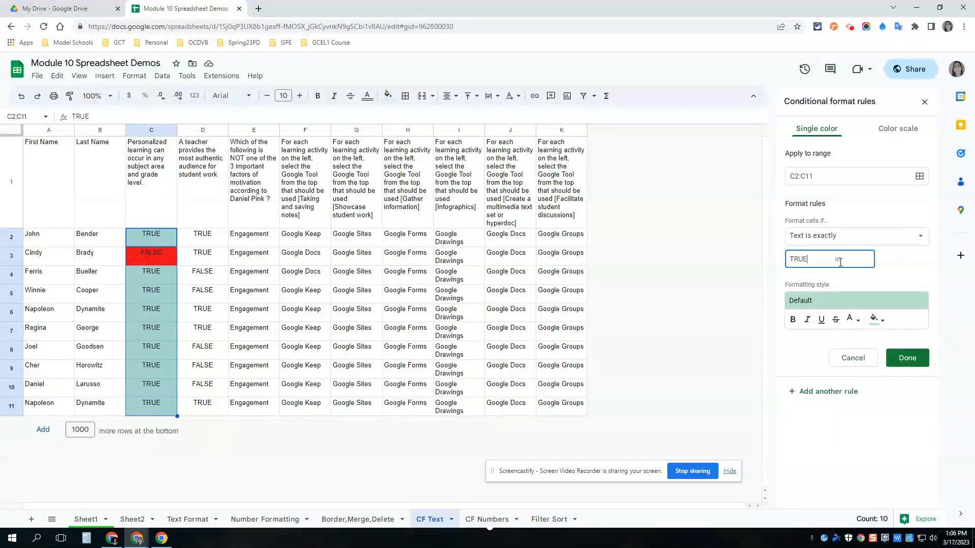
type("E")
left_click(877, 320)
left_click(844, 367)
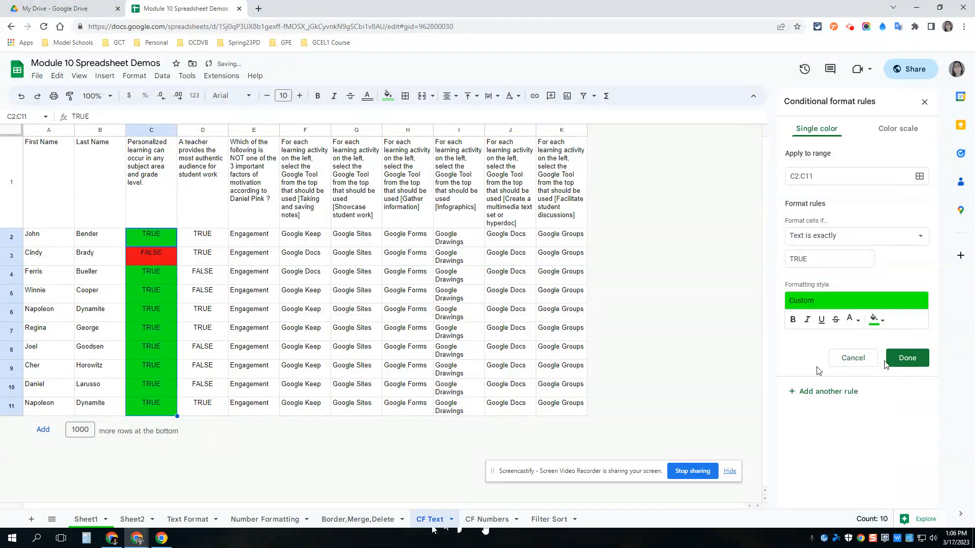
left_click(903, 358)
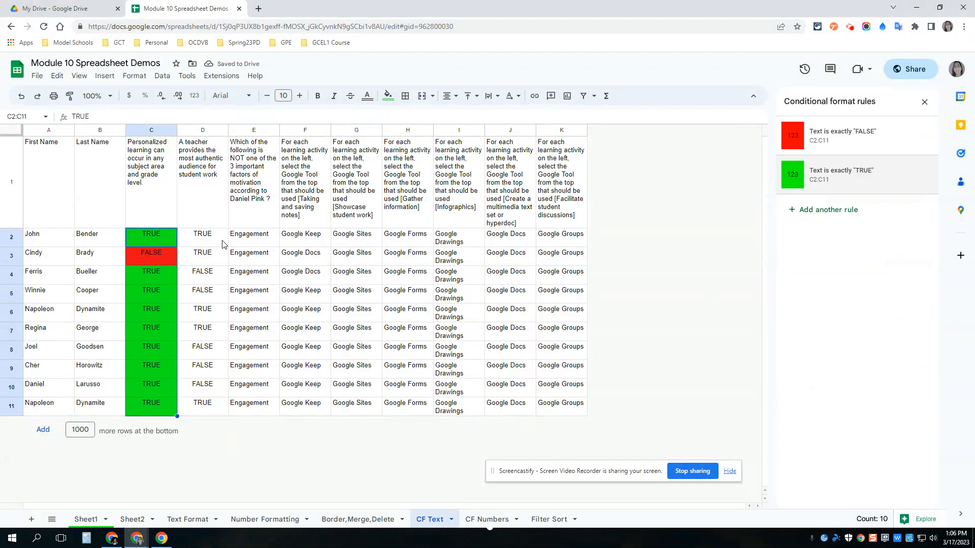
Step: Add a conditional formatting rule to D2:D11 that fills cells red when the text is exactly TRUE, and close the rules
left_click_drag(217, 245, 212, 406)
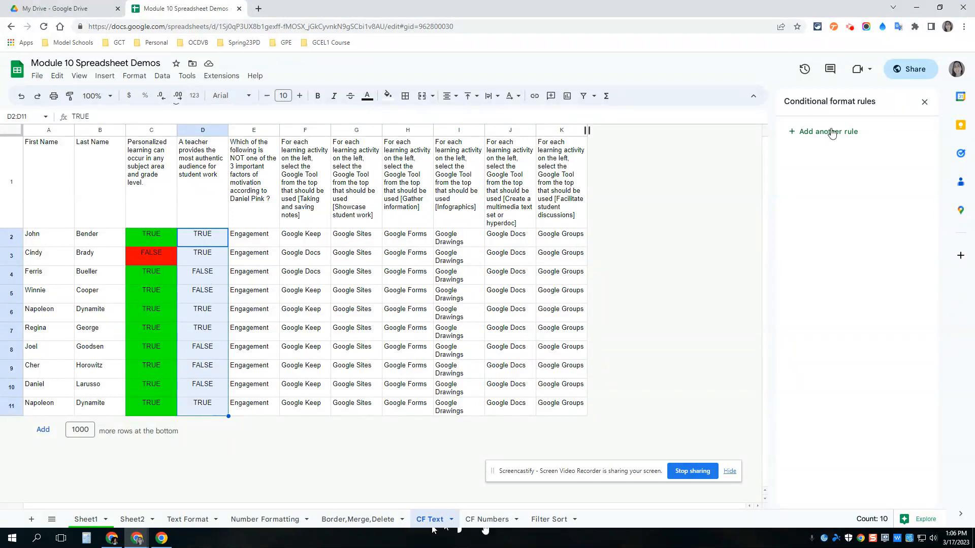
left_click(134, 76)
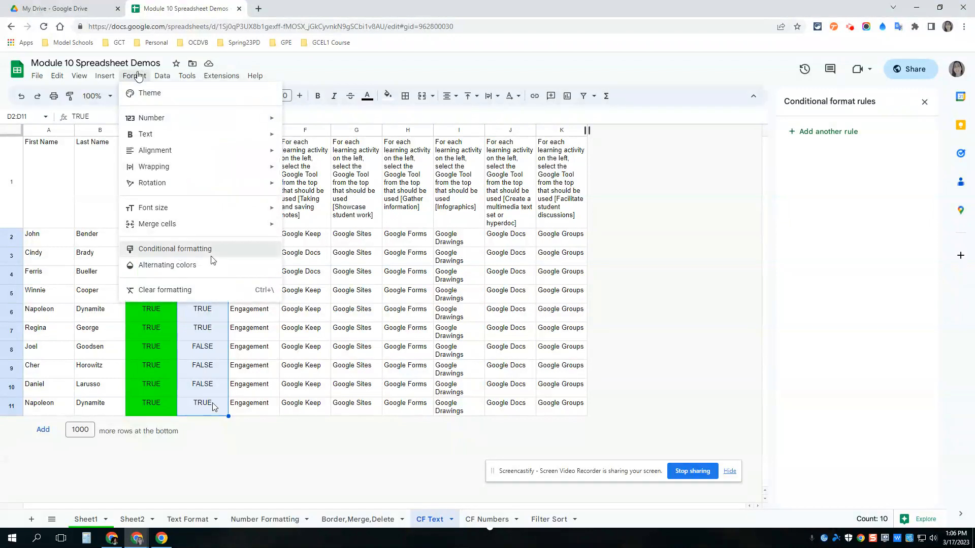
left_click(188, 248)
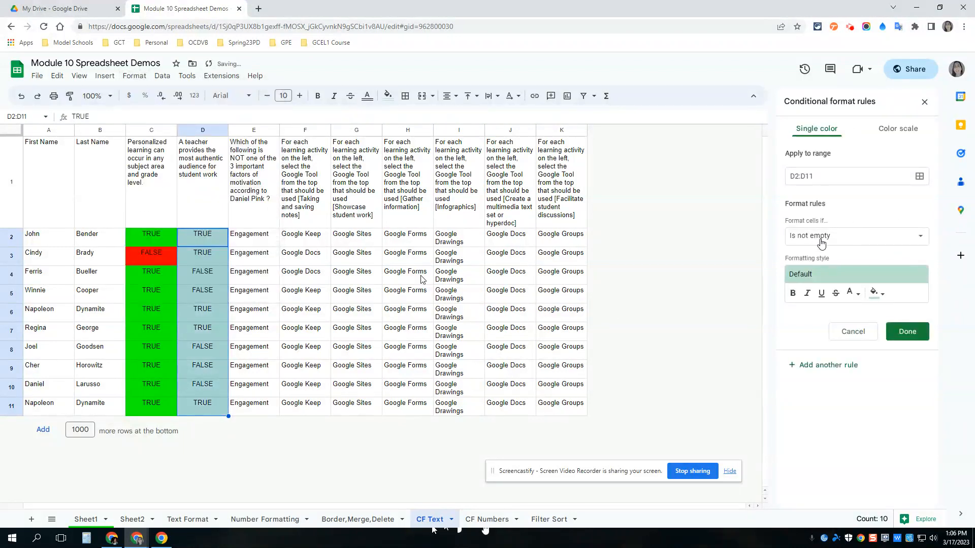
left_click(823, 239)
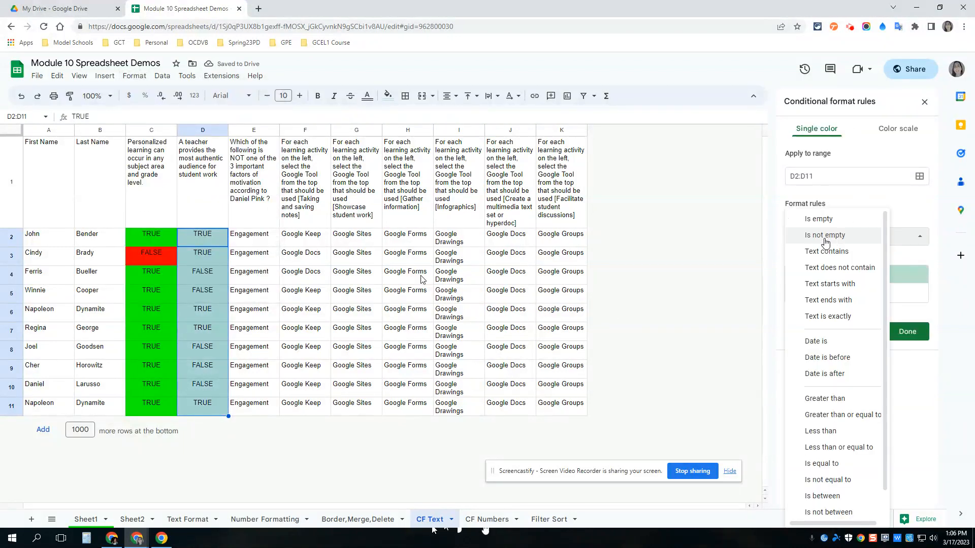
left_click(833, 316)
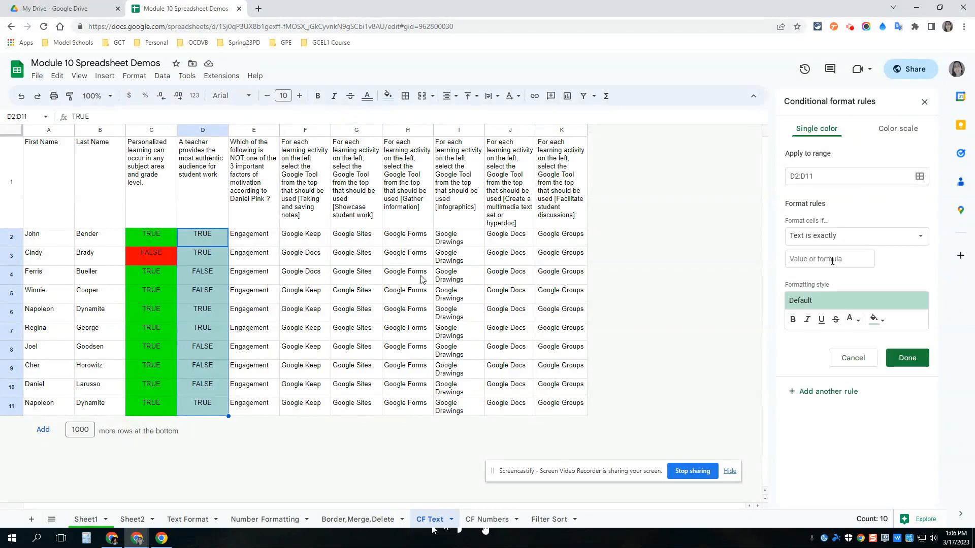
left_click(832, 259)
type("TRUE")
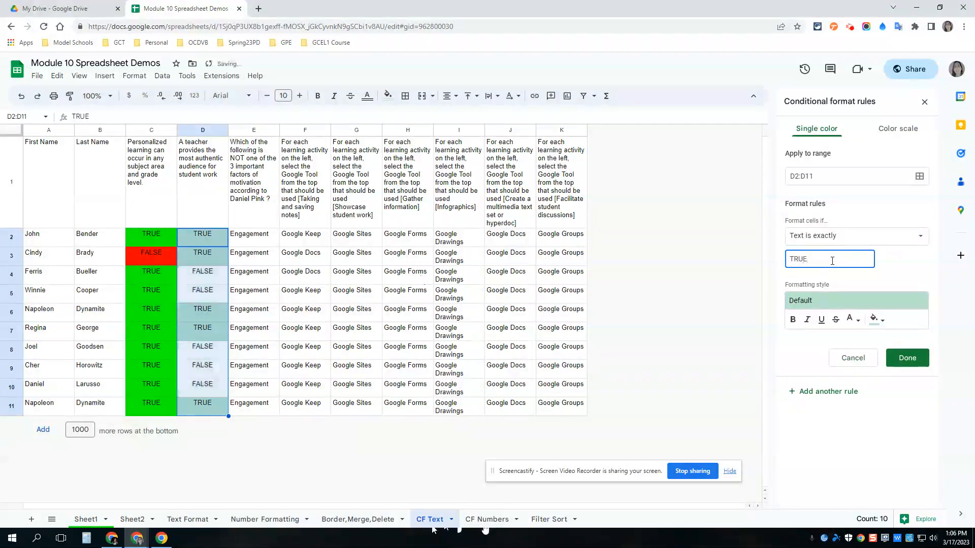
left_click(879, 320)
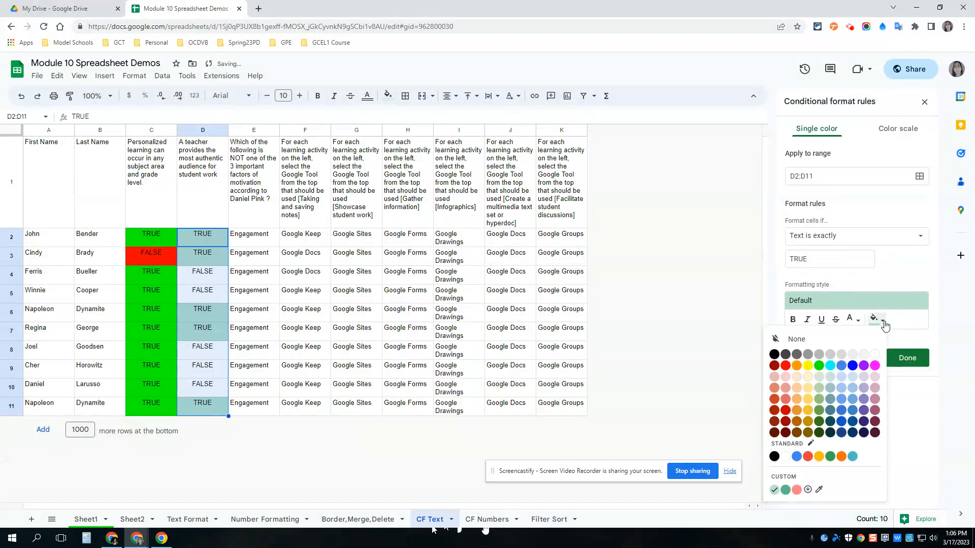
left_click(786, 366)
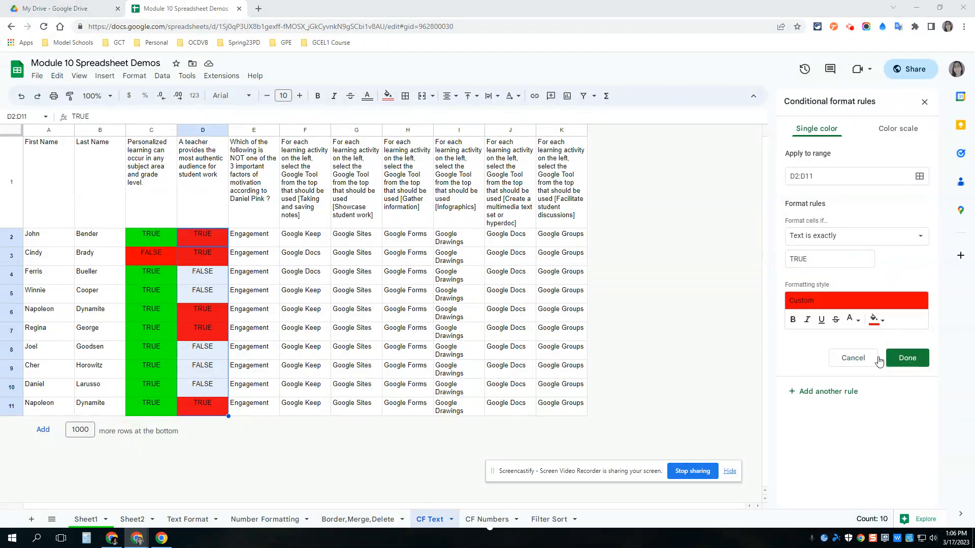
left_click(913, 360)
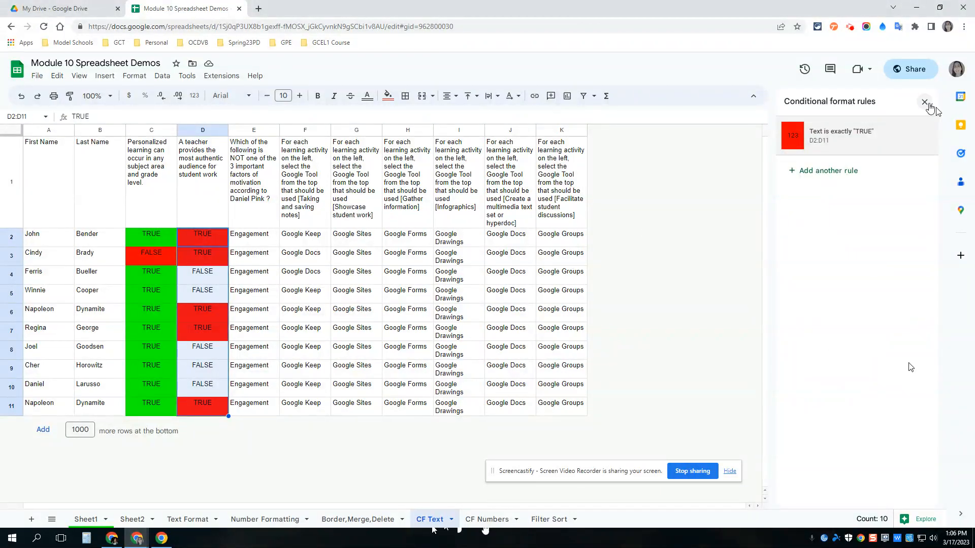
left_click(924, 102)
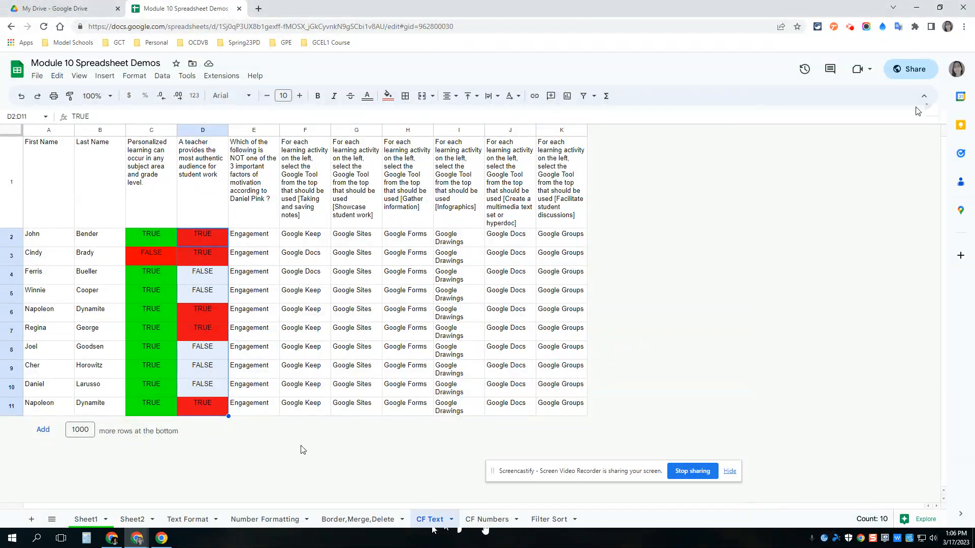
Step: Switch to the CF Numbers sheet and select the quarter averages in E2:H16
left_click(488, 519)
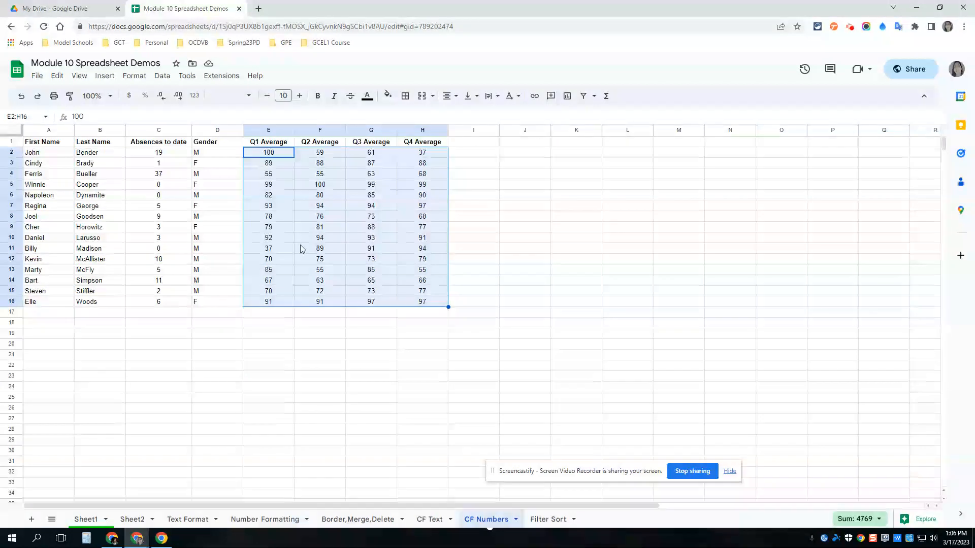
left_click(362, 261)
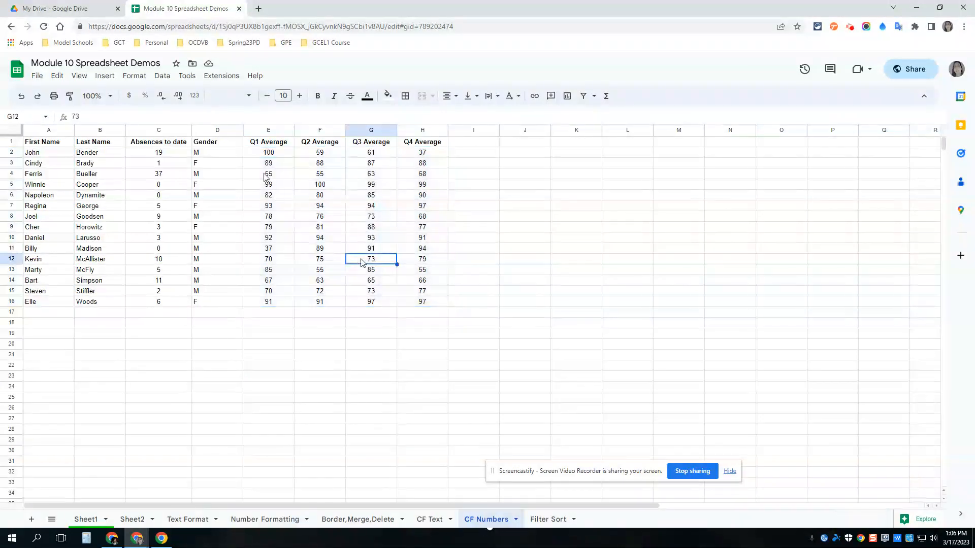
left_click_drag(269, 152, 422, 303)
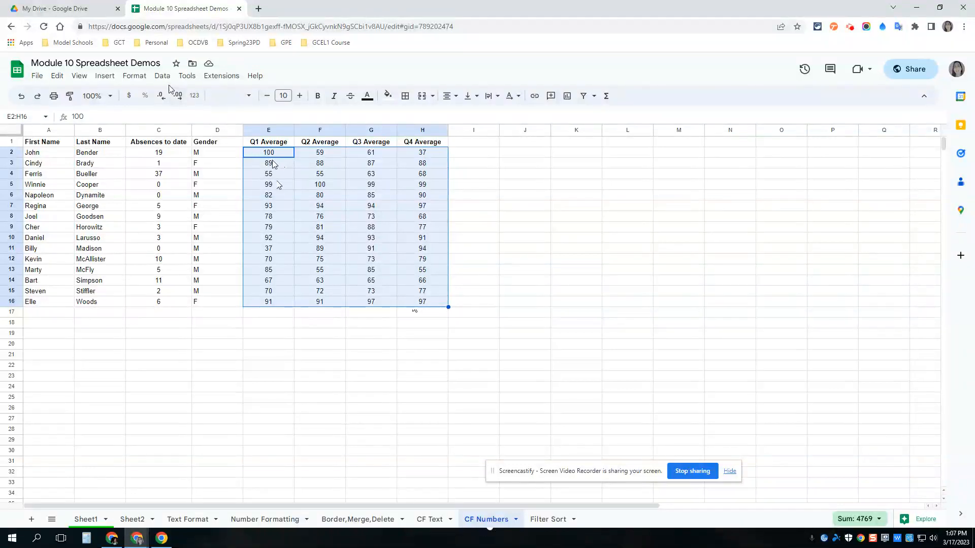
Step: Add a conditional formatting rule to E2:H16 that fills cells red when the value is less than 65
left_click(136, 77)
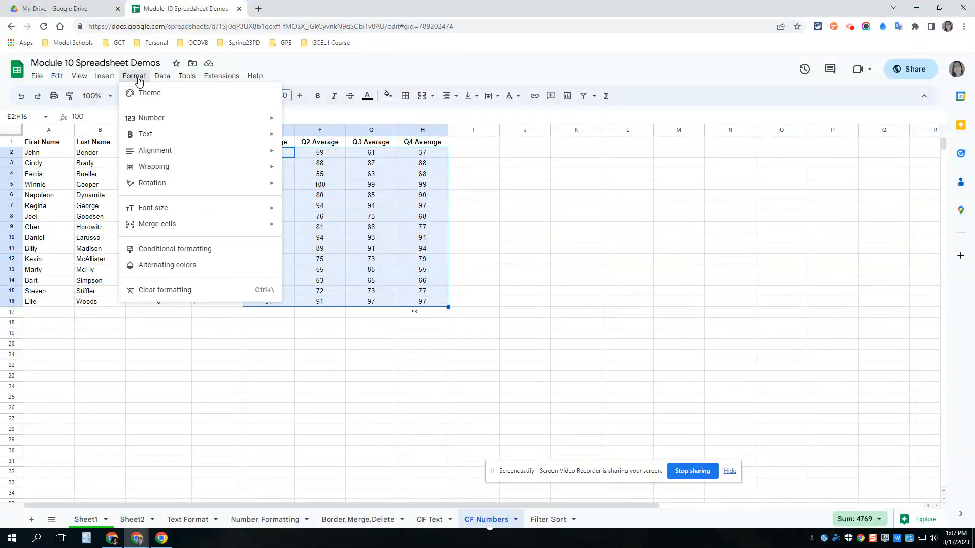
left_click(171, 249)
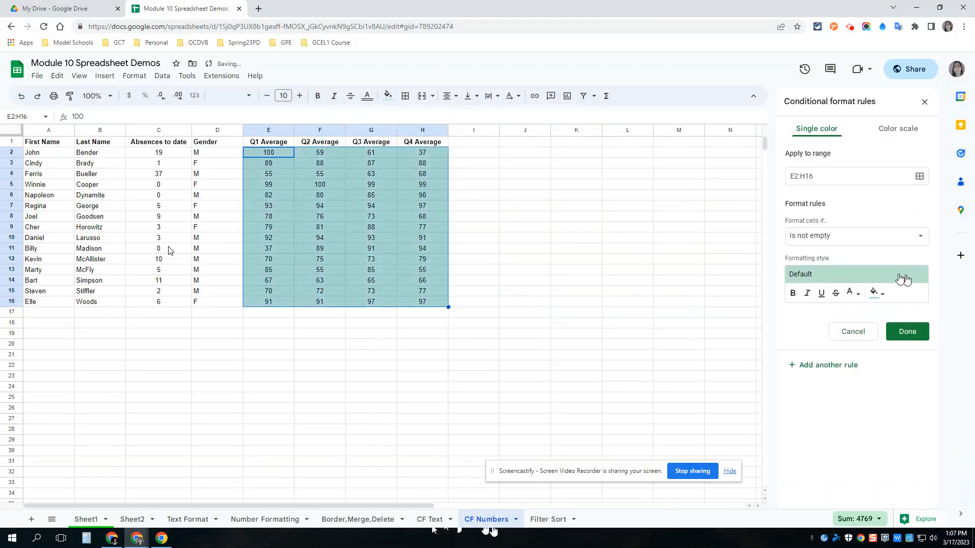
left_click(816, 239)
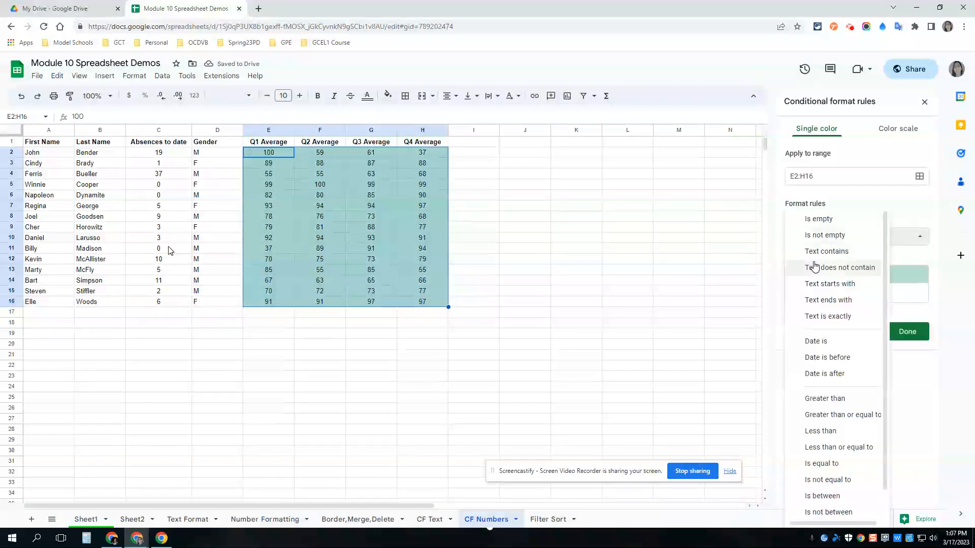
scroll(833, 426, "down", 1)
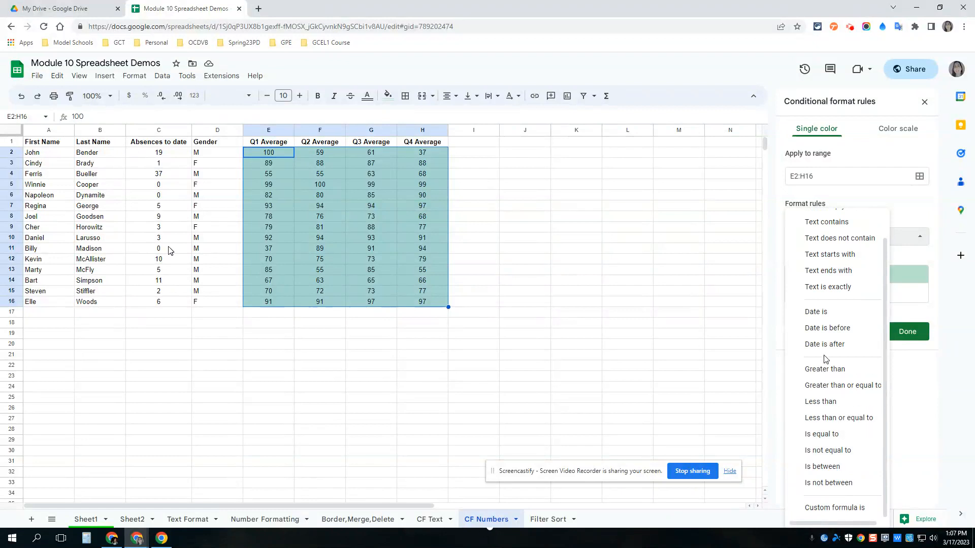
left_click(833, 403)
left_click(842, 258)
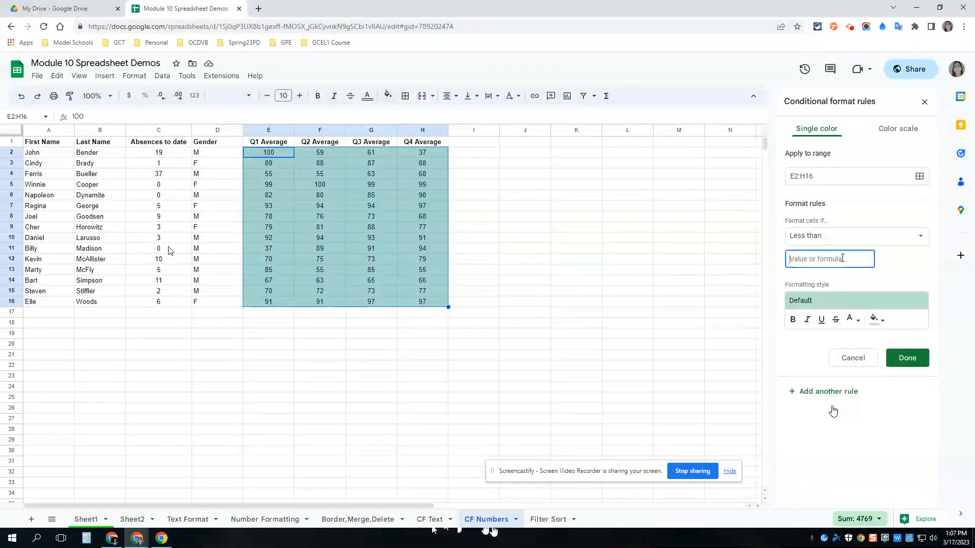
type("65")
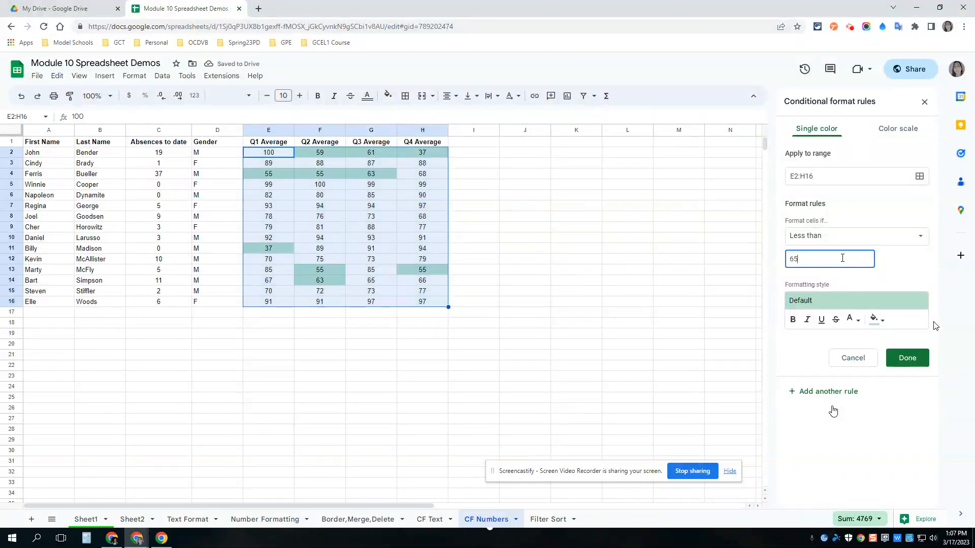
left_click(882, 320)
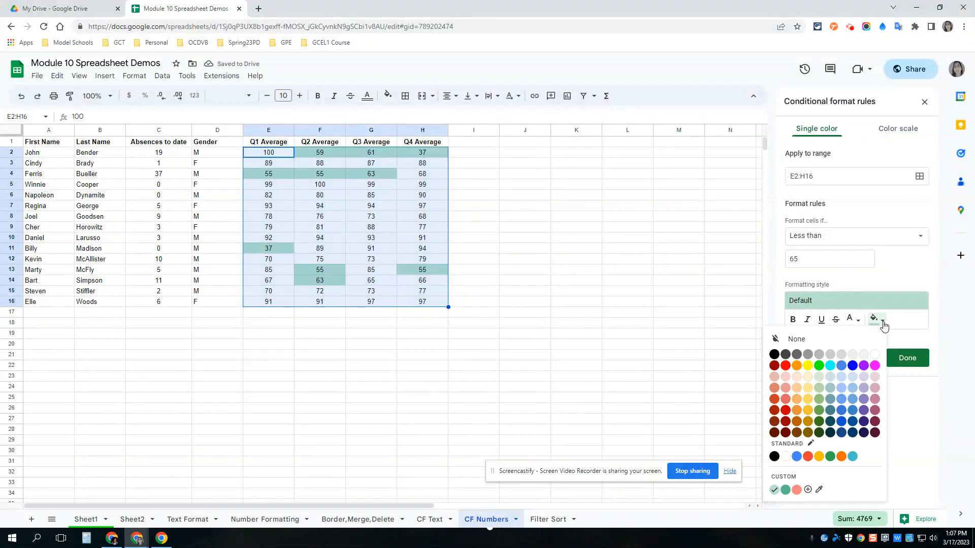
left_click(785, 366)
left_click(912, 361)
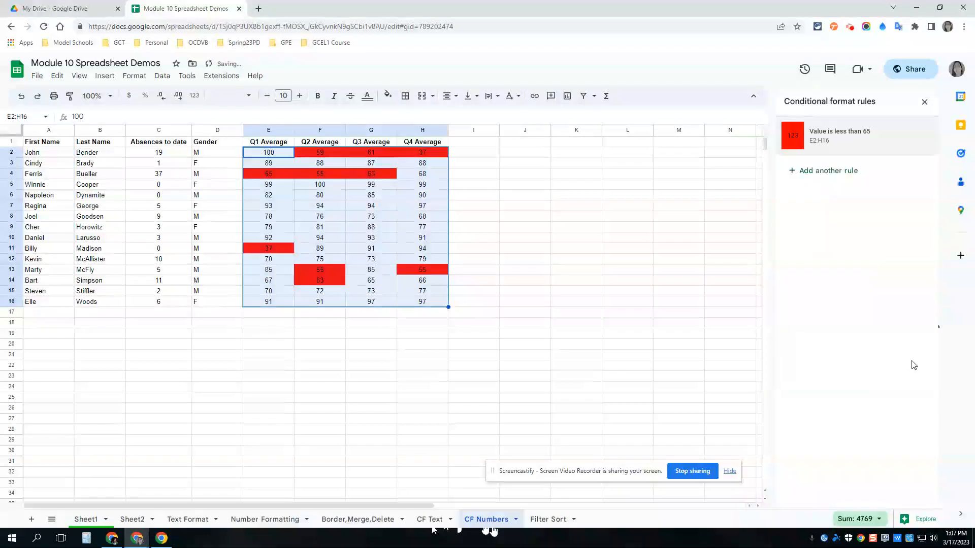
left_click(629, 254)
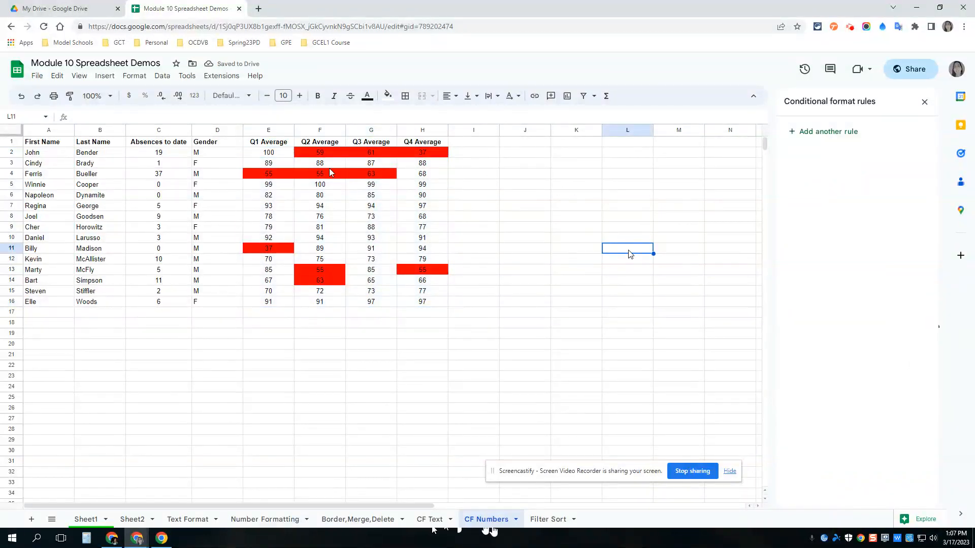
Step: Add another conditional formatting rule to E2:H16 that fills cells green when the value is greater than or equal to 90, and close the rules
left_click_drag(268, 152, 423, 307)
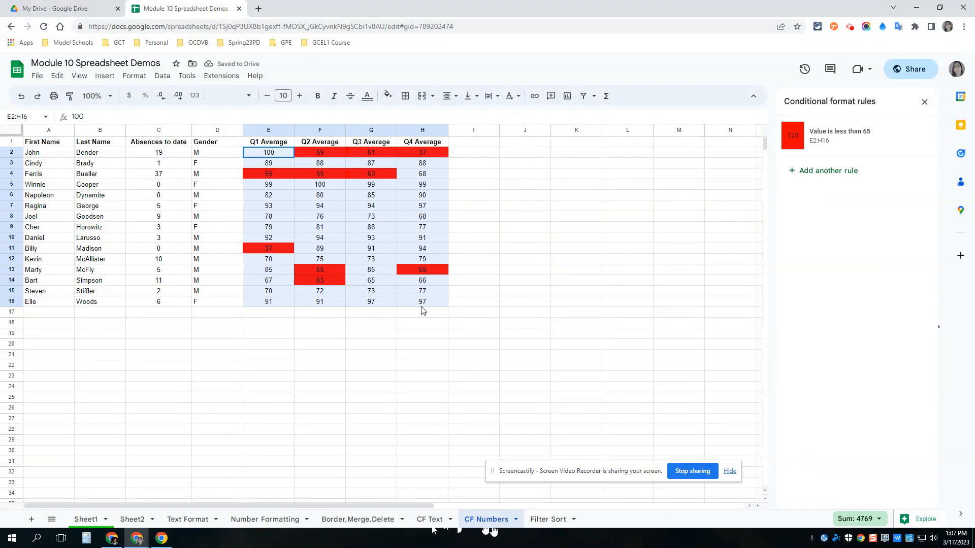
left_click(815, 175)
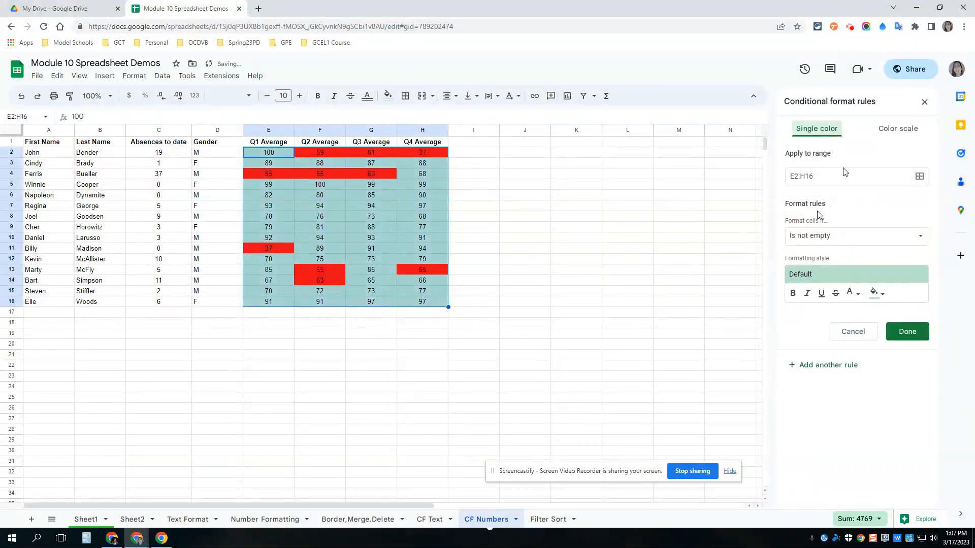
left_click(812, 237)
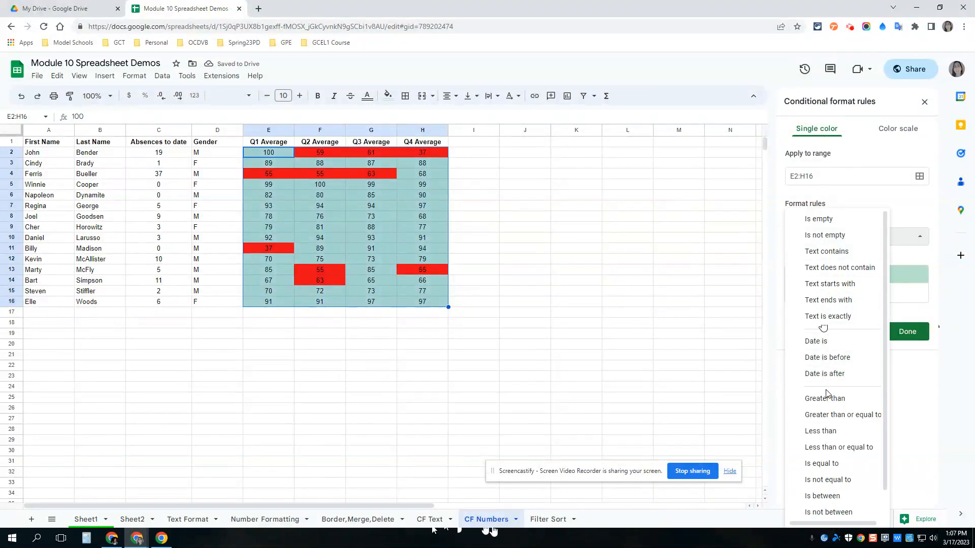
left_click(829, 415)
left_click(816, 253)
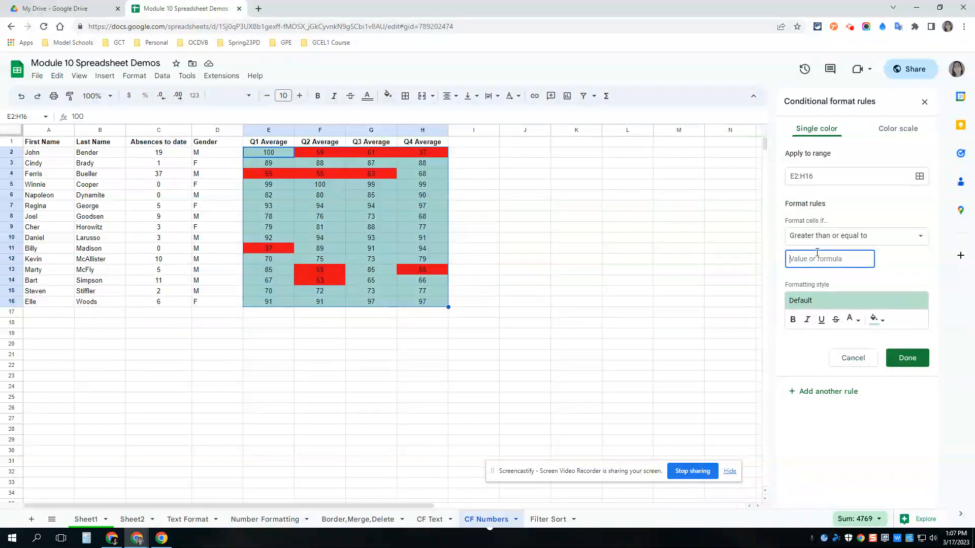
type("90")
left_click(882, 320)
left_click(819, 366)
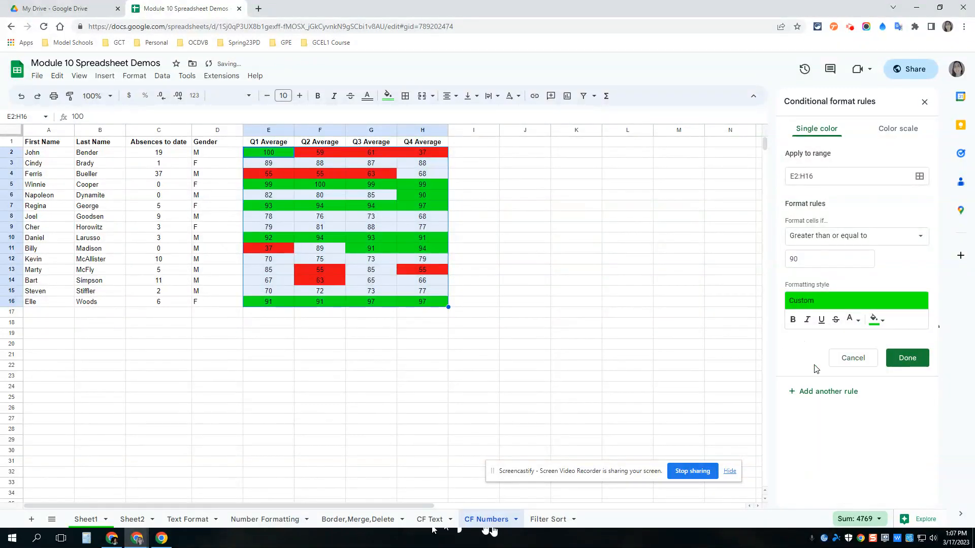
left_click(909, 359)
left_click(472, 281)
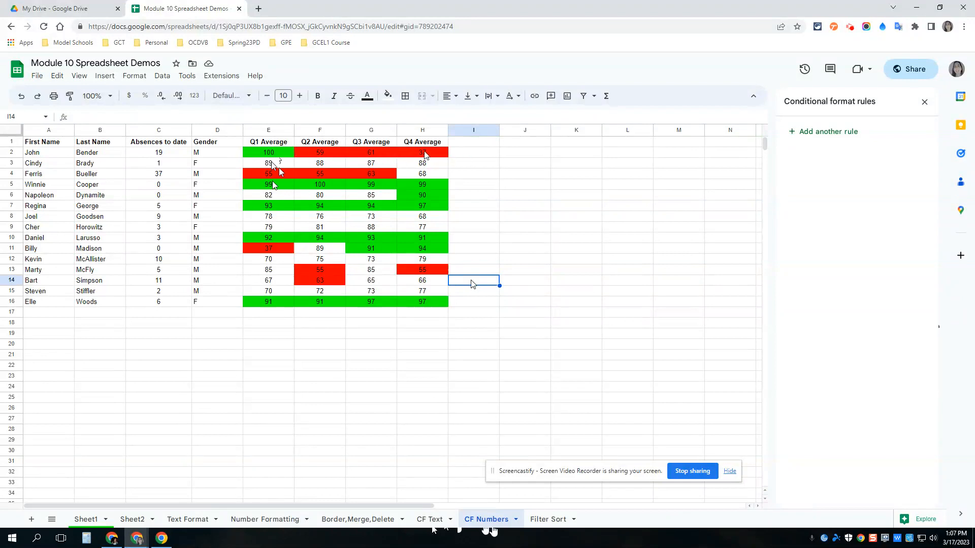
left_click_drag(283, 186, 441, 188)
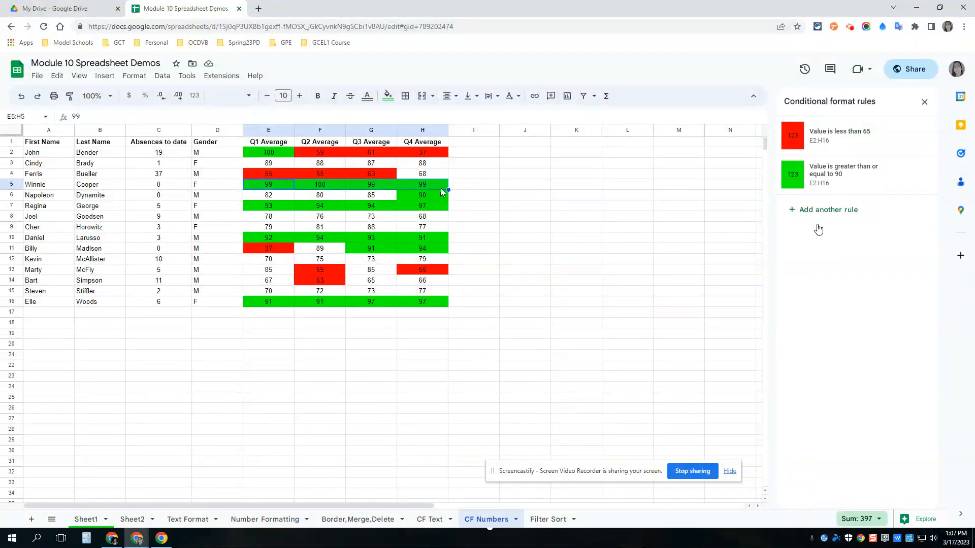
mouse_move(919, 152)
left_click(925, 103)
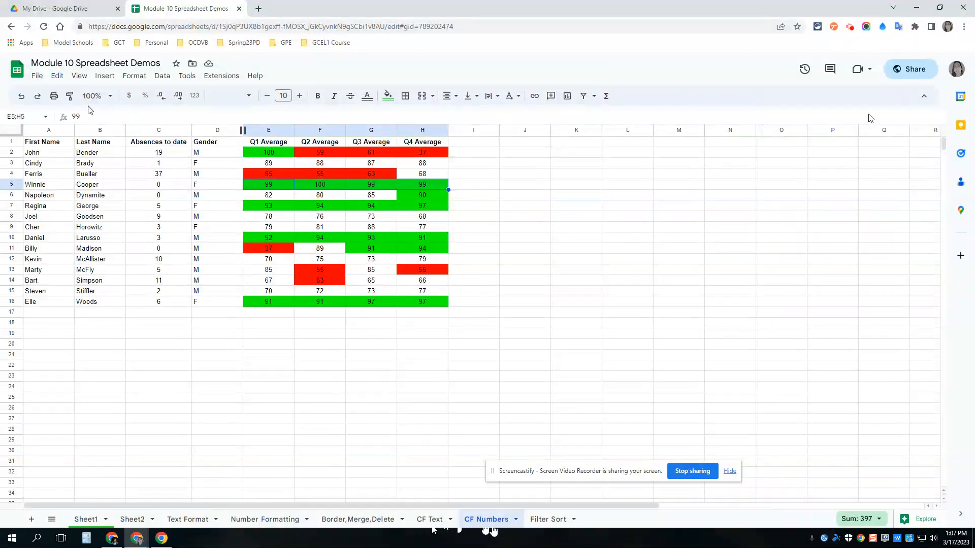
Step: Reopen the conditional format rules for the quarter averages and delete both the red and the green rule
left_click(135, 76)
left_click(154, 248)
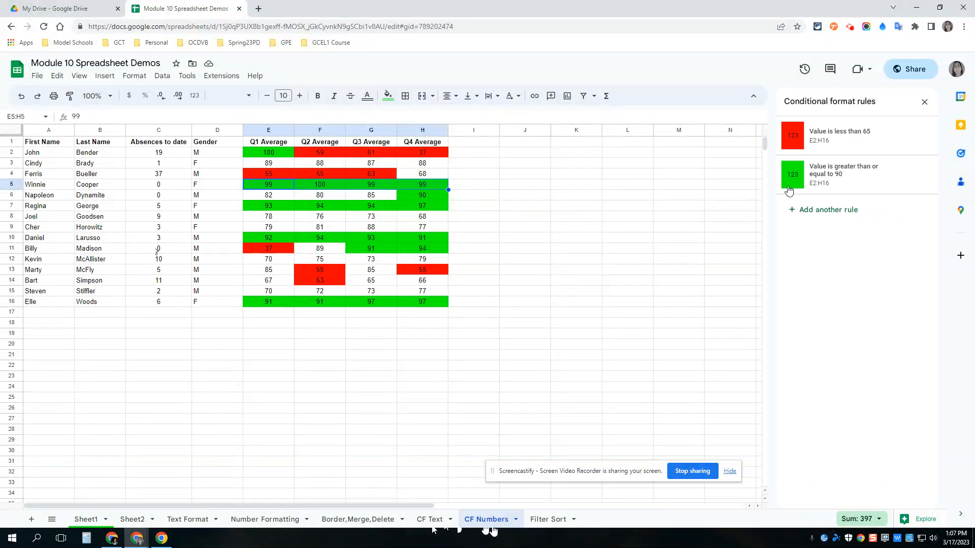
left_click(652, 200)
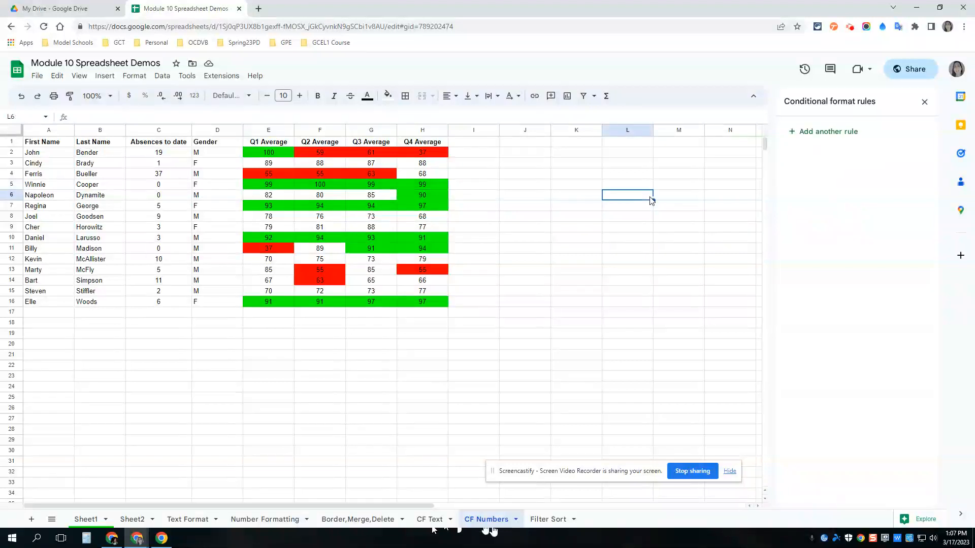
left_click(394, 188)
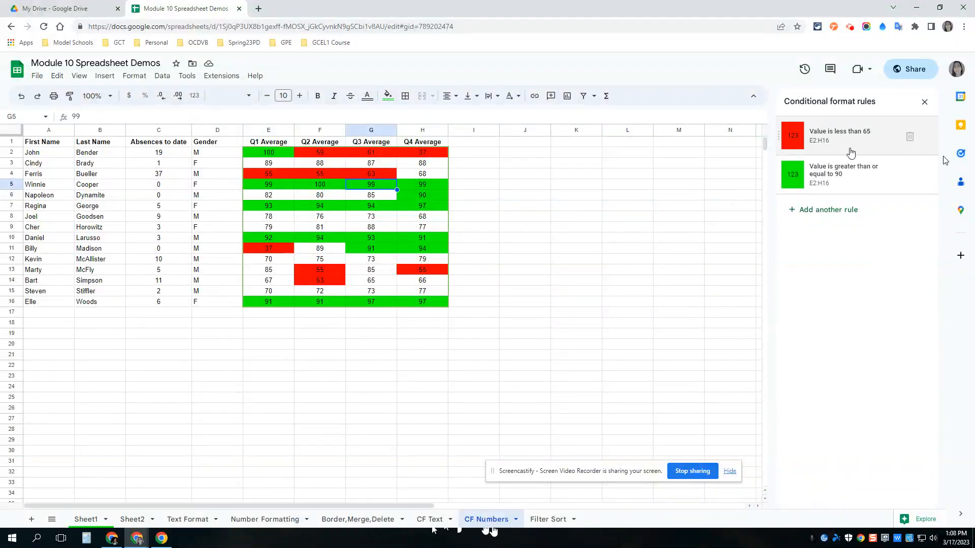
left_click(910, 137)
left_click(910, 136)
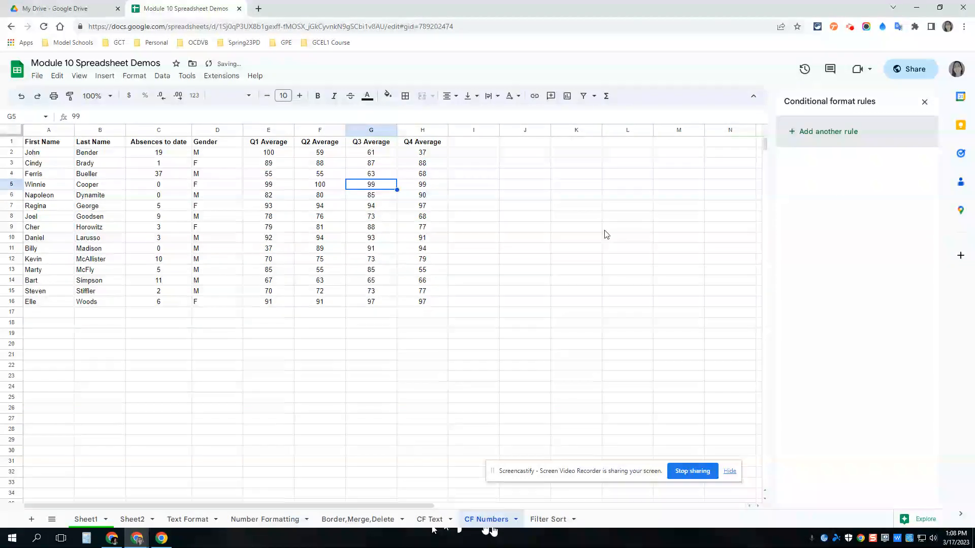
Step: Add a color scale rule to E2:H16 that runs from red at the minimum value to green at the maximum value
left_click_drag(262, 152, 268, 175)
left_click_drag(408, 301, 408, 301)
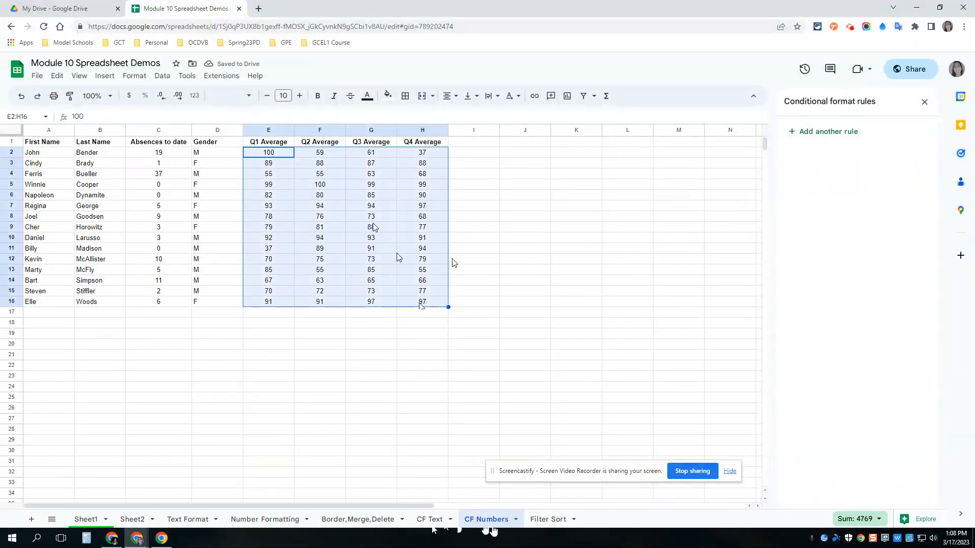
left_click(836, 134)
left_click(885, 135)
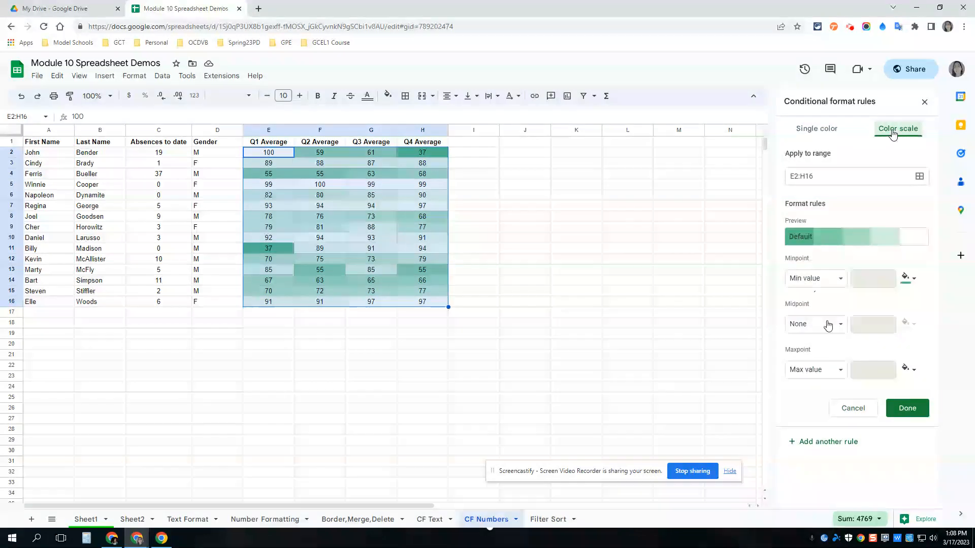
left_click(913, 279)
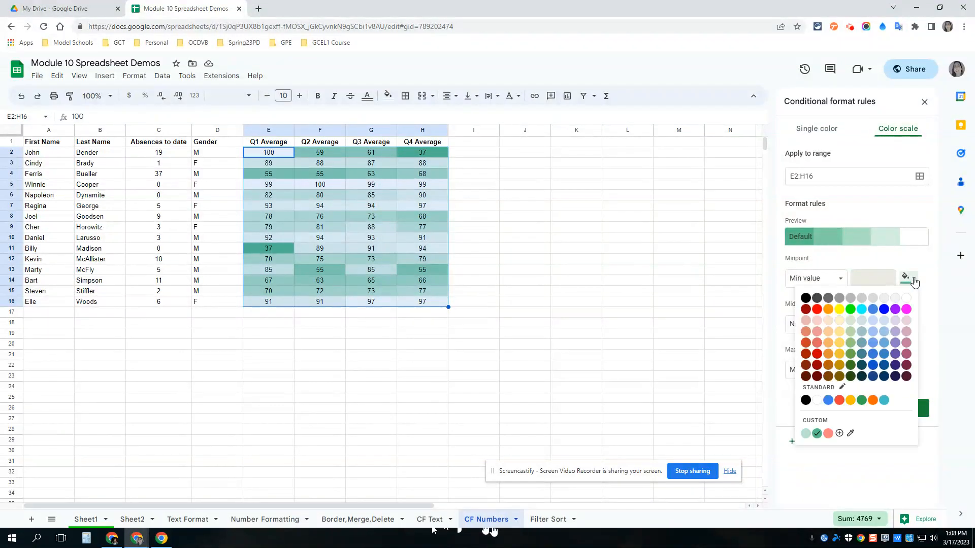
left_click(817, 309)
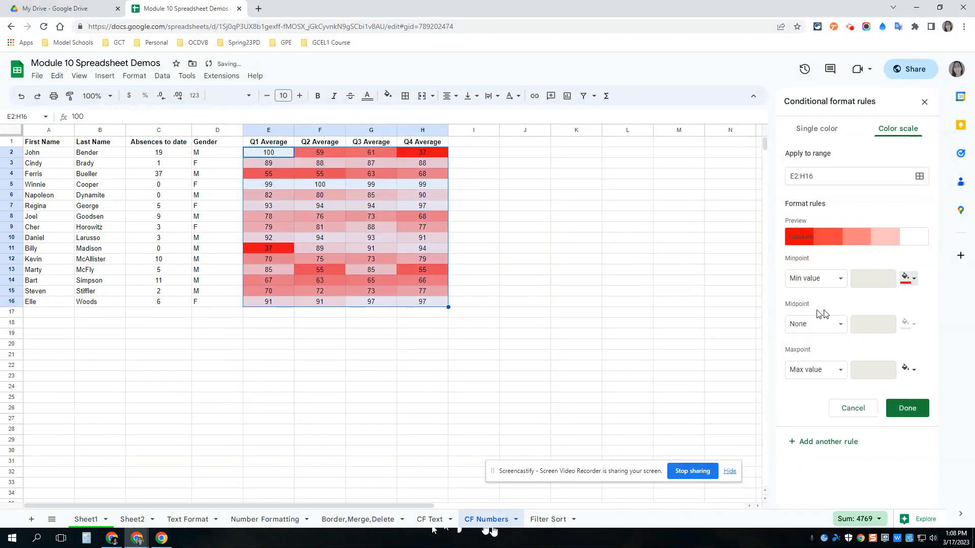
left_click(917, 369)
left_click(850, 227)
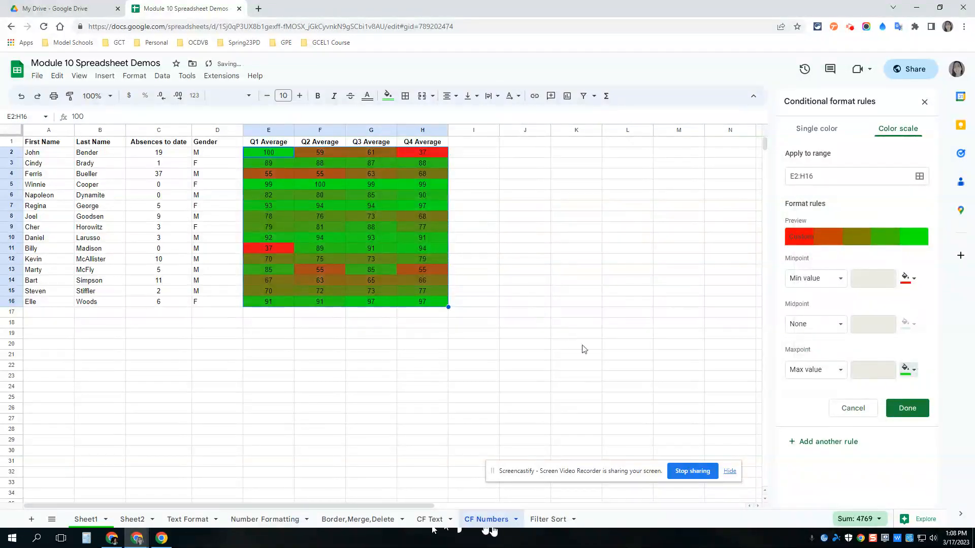
left_click(504, 293)
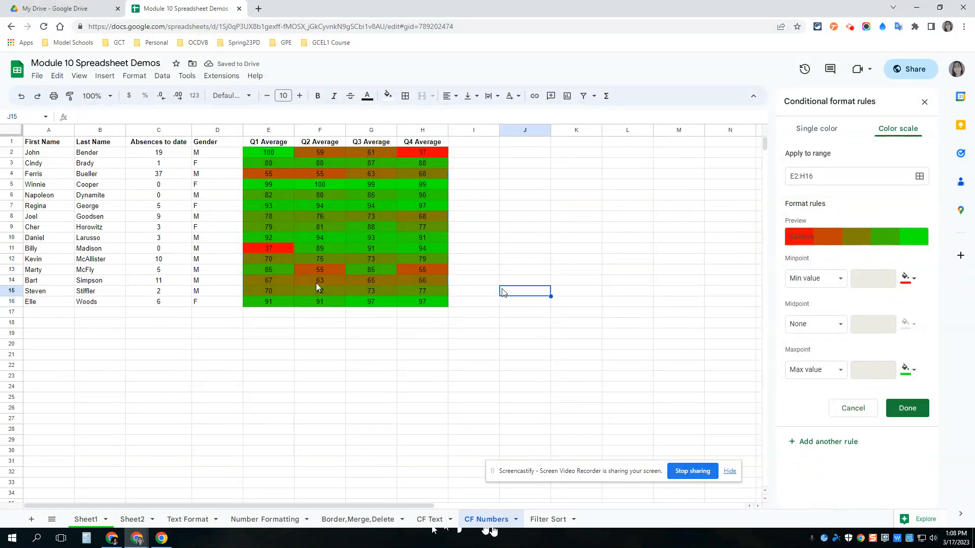
Step: Set the color scale's minpoint to the number 65
left_click(838, 279)
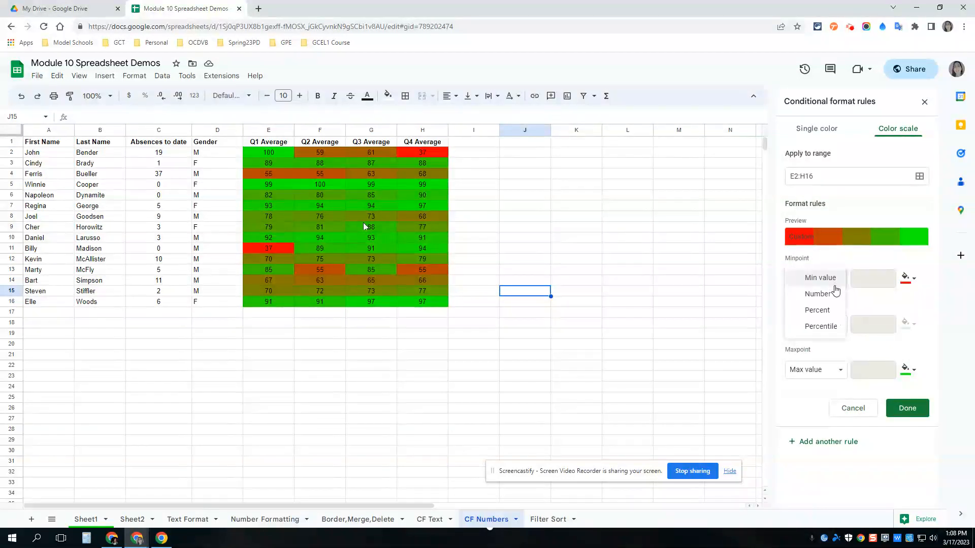
left_click(812, 293)
left_click(877, 283)
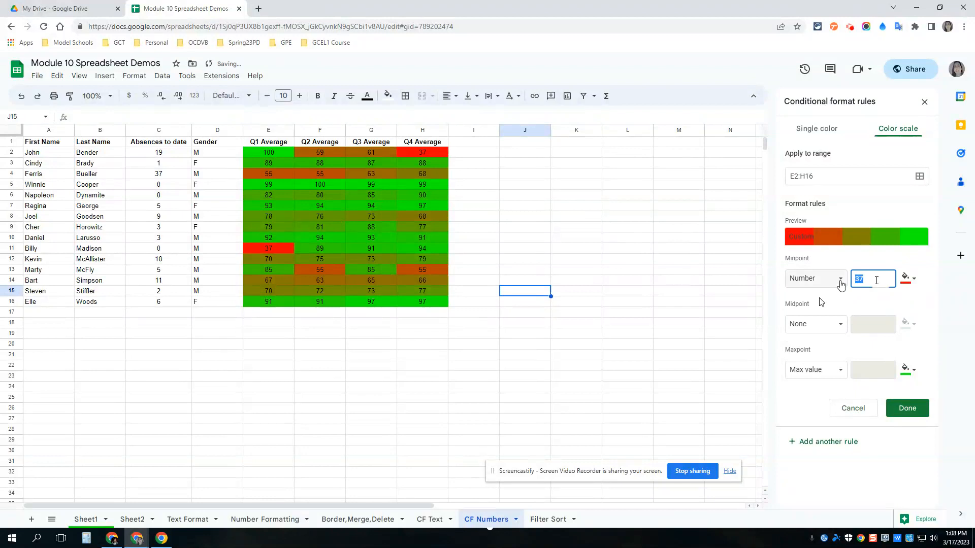
type("65")
Step: Set the color scale's midpoint to the number 80 and color it yellow
left_click(810, 324)
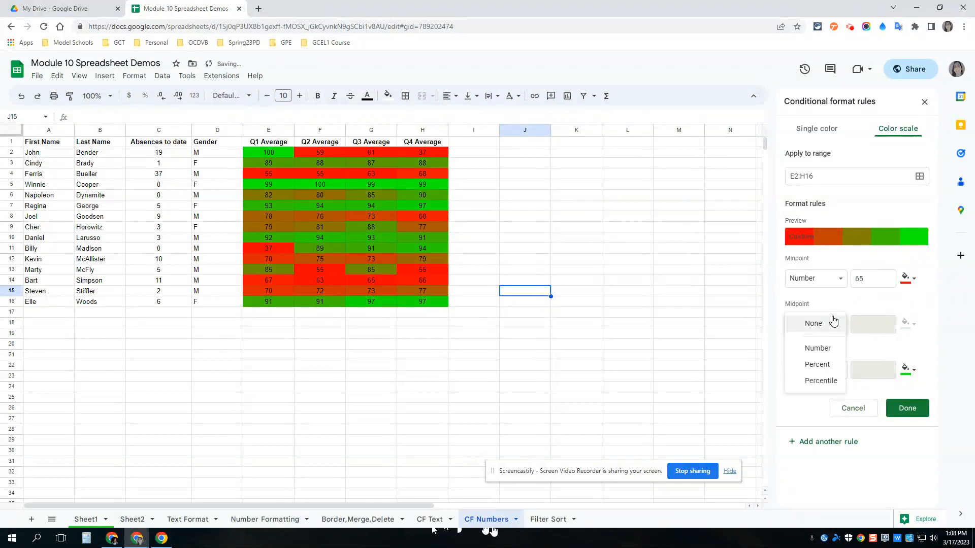
left_click(823, 350)
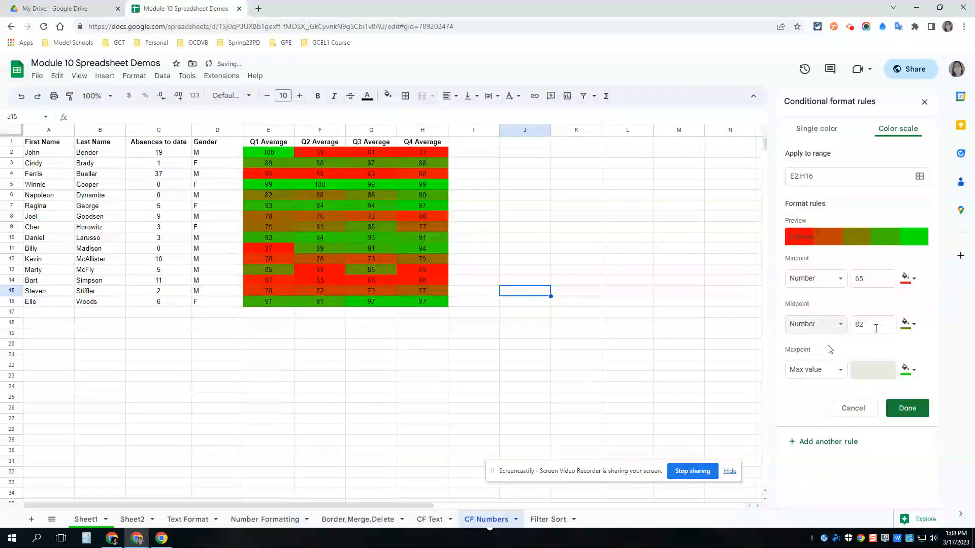
left_click(883, 329)
key("BackSpace")
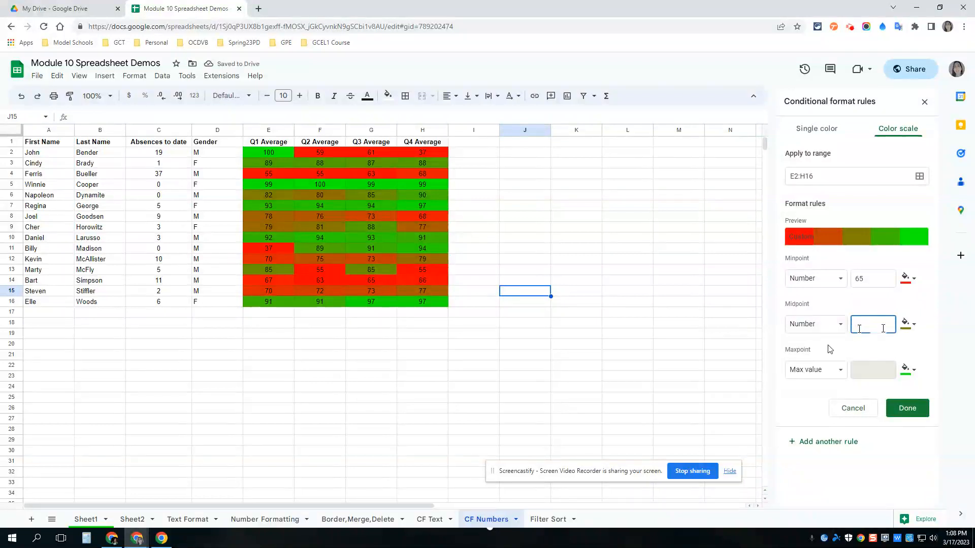
left_click(909, 324)
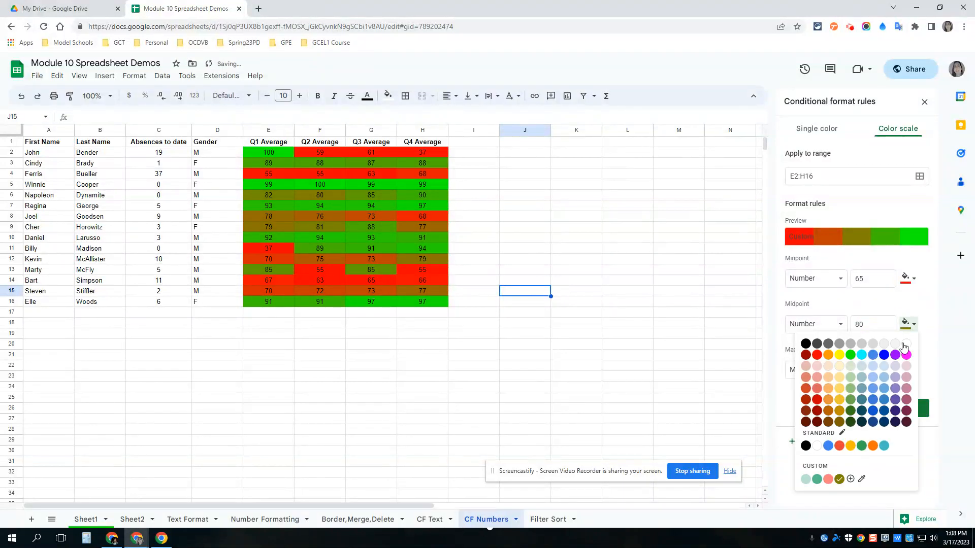
left_click(838, 359)
Step: Set the color scale's maxpoint to the number 100 and save the rule
left_click(835, 370)
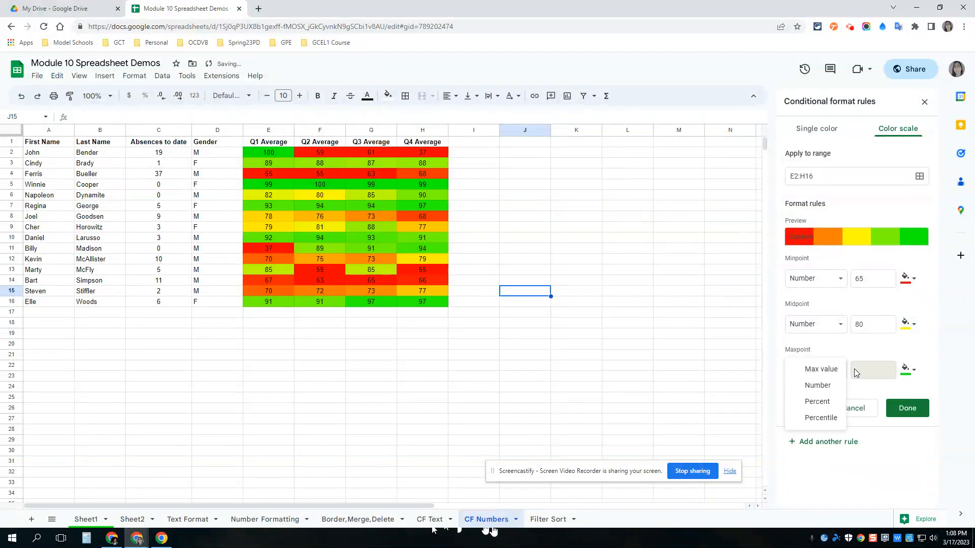
left_click(866, 371)
left_click(815, 370)
left_click(810, 387)
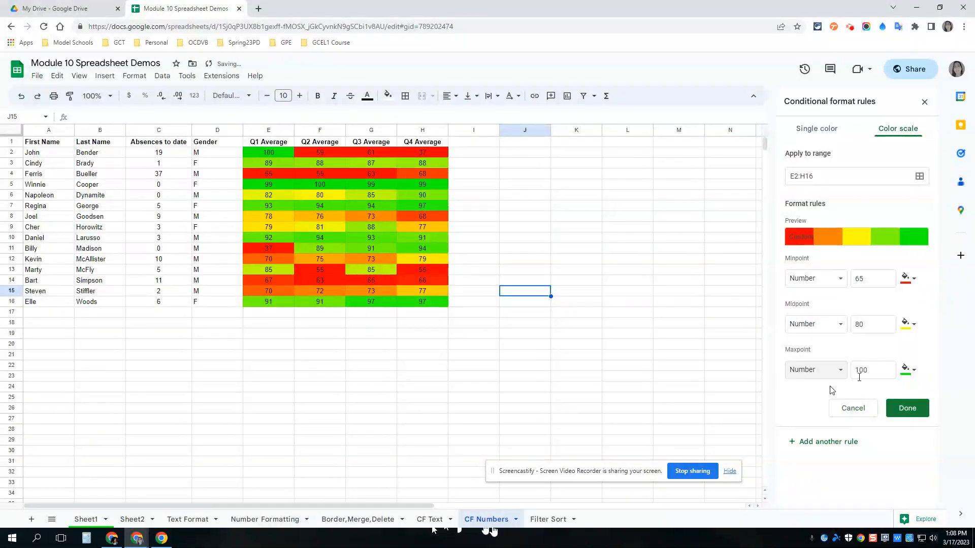
left_click(917, 412)
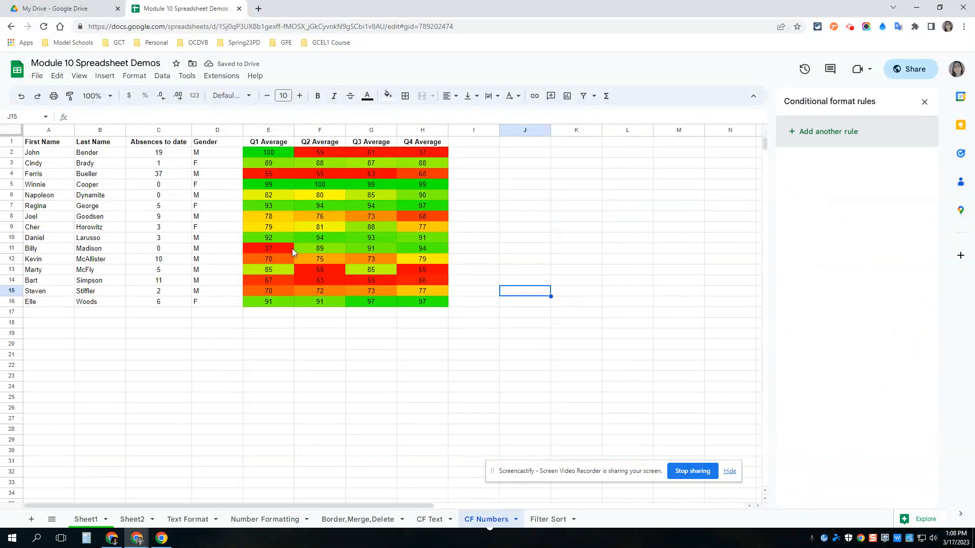